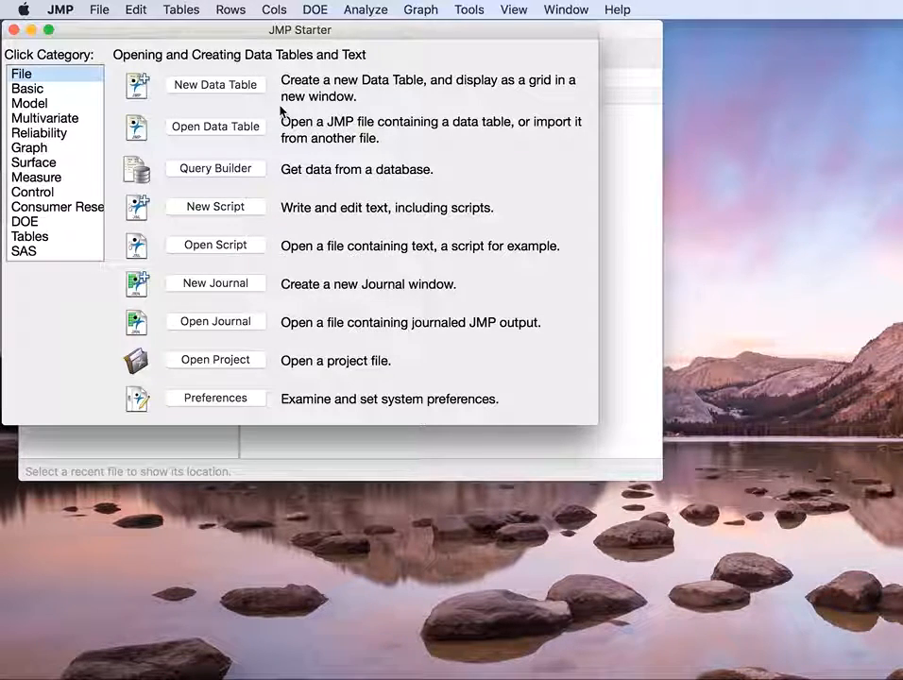
# Open the PaperTowel_SubSamp file from the Desktop folder
pyautogui.click(99, 11)
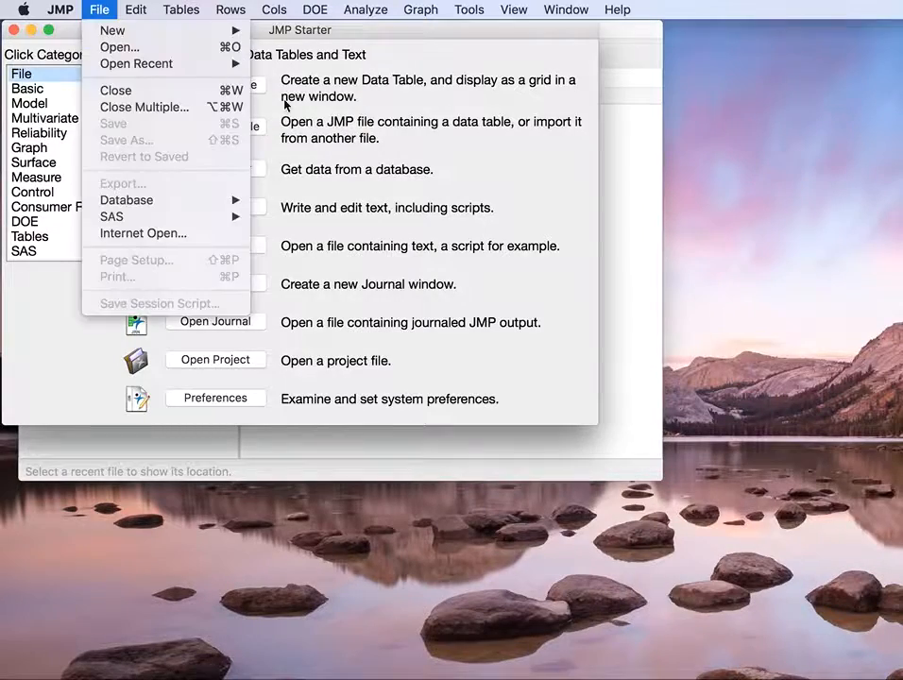
pyautogui.click(116, 49)
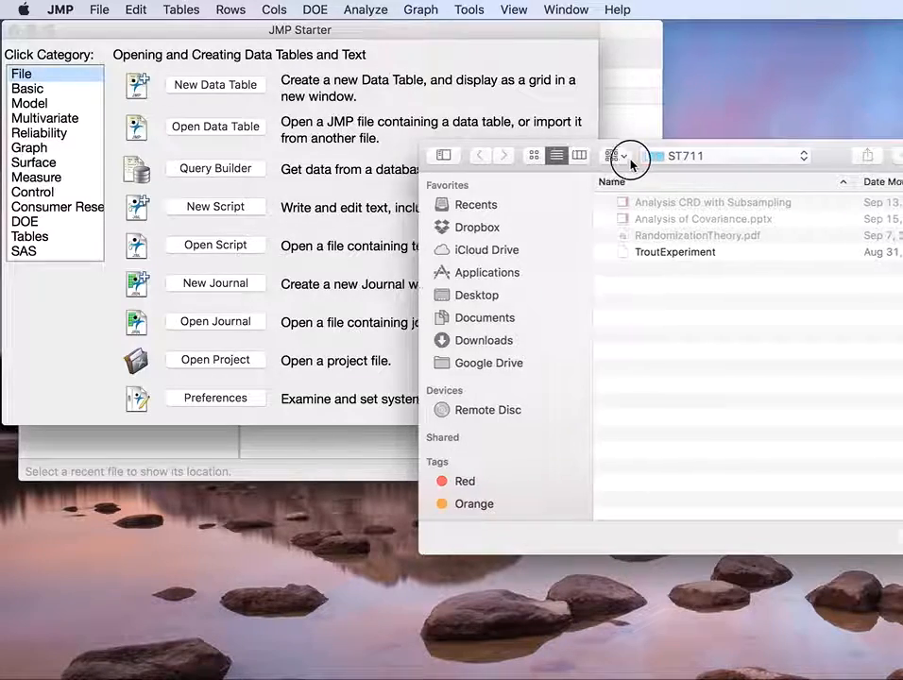
pyautogui.moveTo(641, 164); pyautogui.dragTo(383, 105)
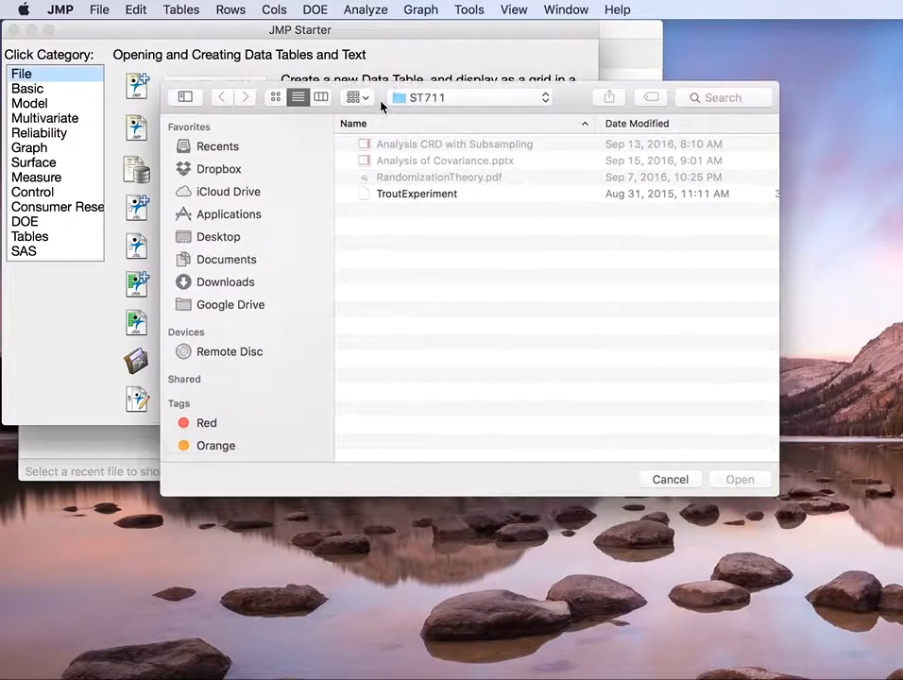
pyautogui.click(230, 238)
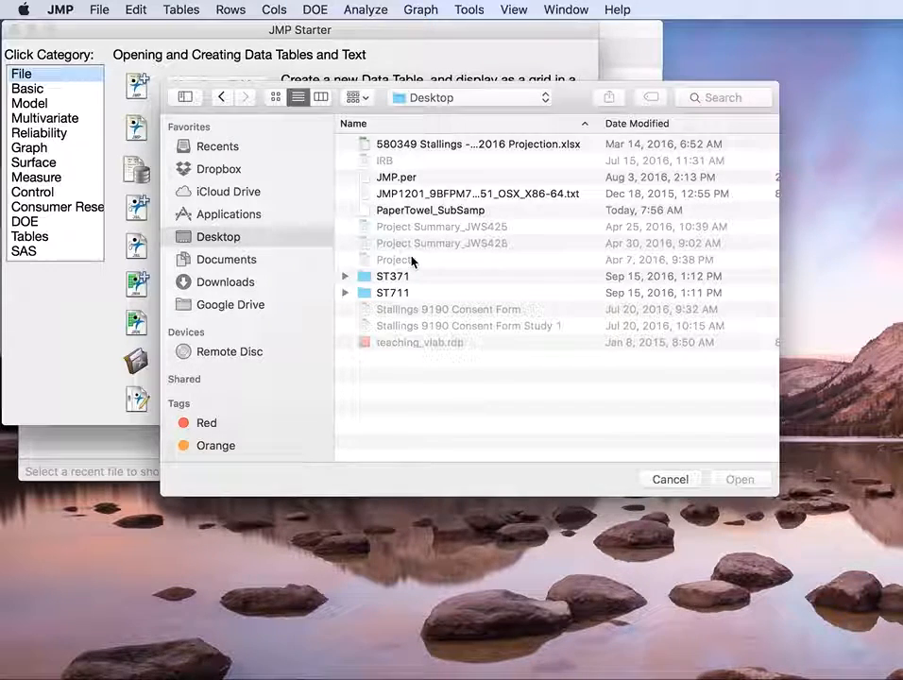
pyautogui.doubleClick(416, 212)
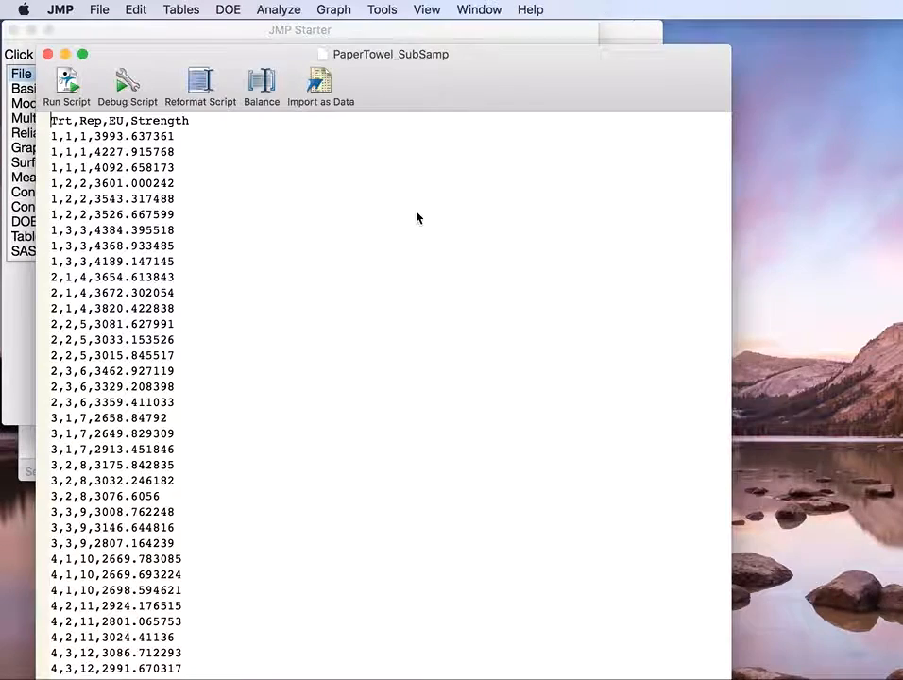
# Import the comma-separated PaperTowel_SubSamp text as a data table and close the text window
pyautogui.click(323, 83)
pyautogui.moveTo(413, 78); pyautogui.dragTo(379, 32)
pyautogui.click(515, 435)
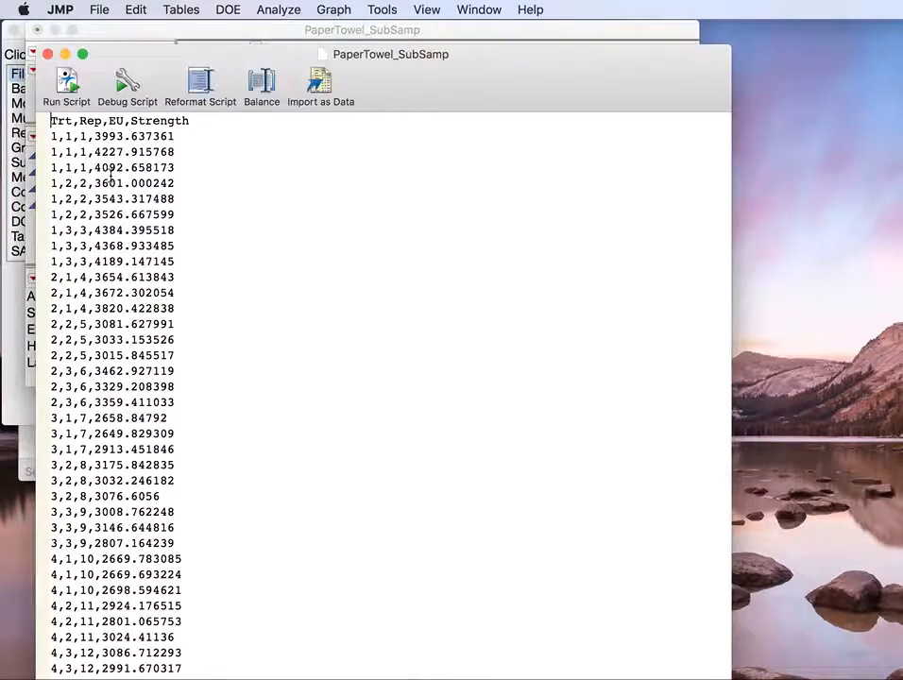
pyautogui.click(48, 55)
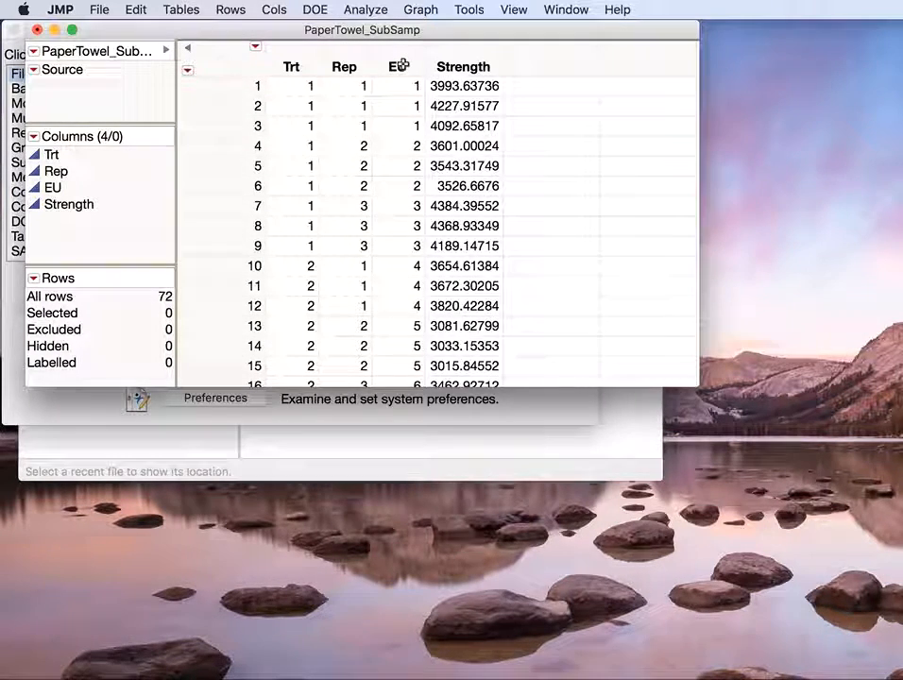
# Set the modeling type of the Trt, Rep and EU columns to Nominal
pyautogui.click(34, 157)
pyautogui.click(66, 201)
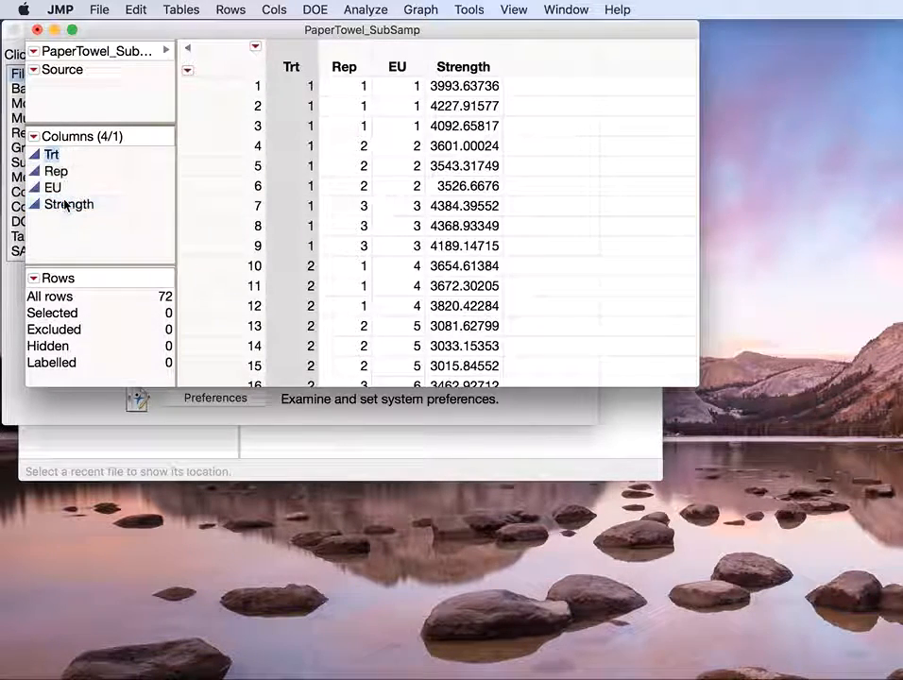
pyautogui.click(35, 171)
pyautogui.click(59, 215)
pyautogui.click(35, 188)
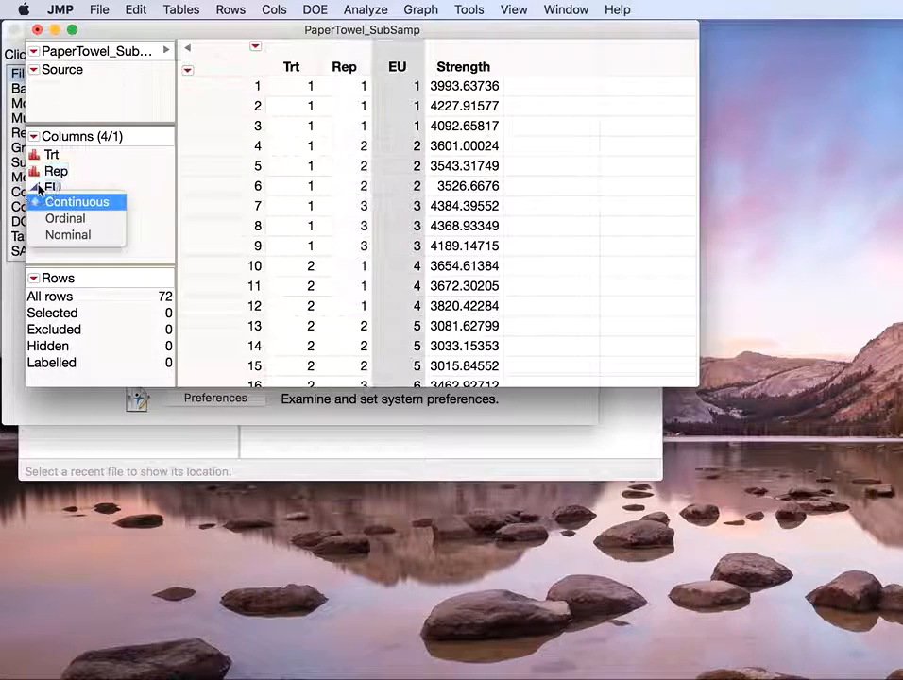
pyautogui.click(56, 235)
pyautogui.click(106, 248)
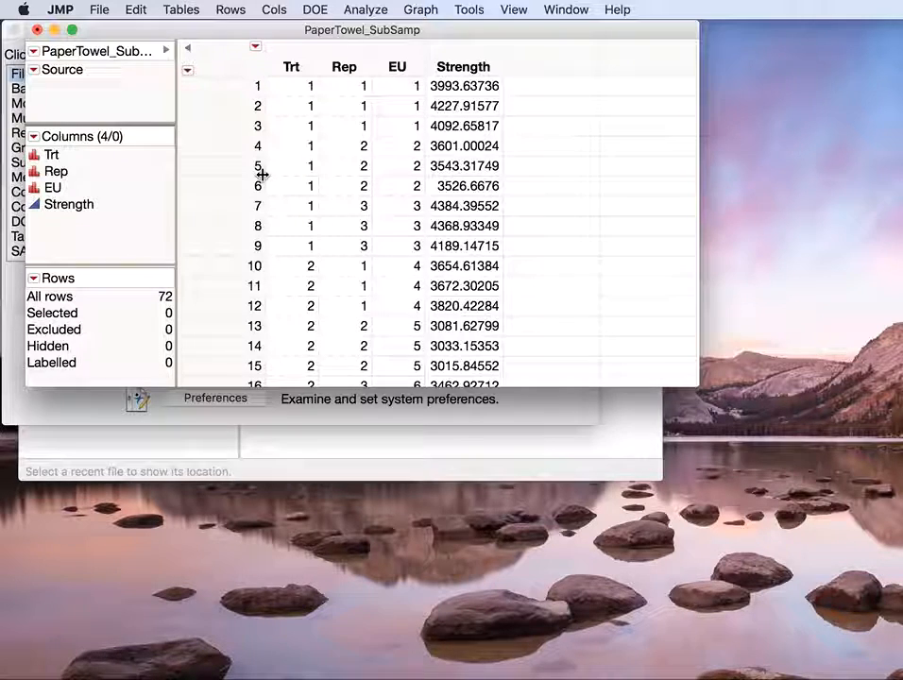
# Start a Fit Model analysis on the data table and assign Strength as the Y response
pyautogui.moveTo(378, 22); pyautogui.dragTo(345, 25)
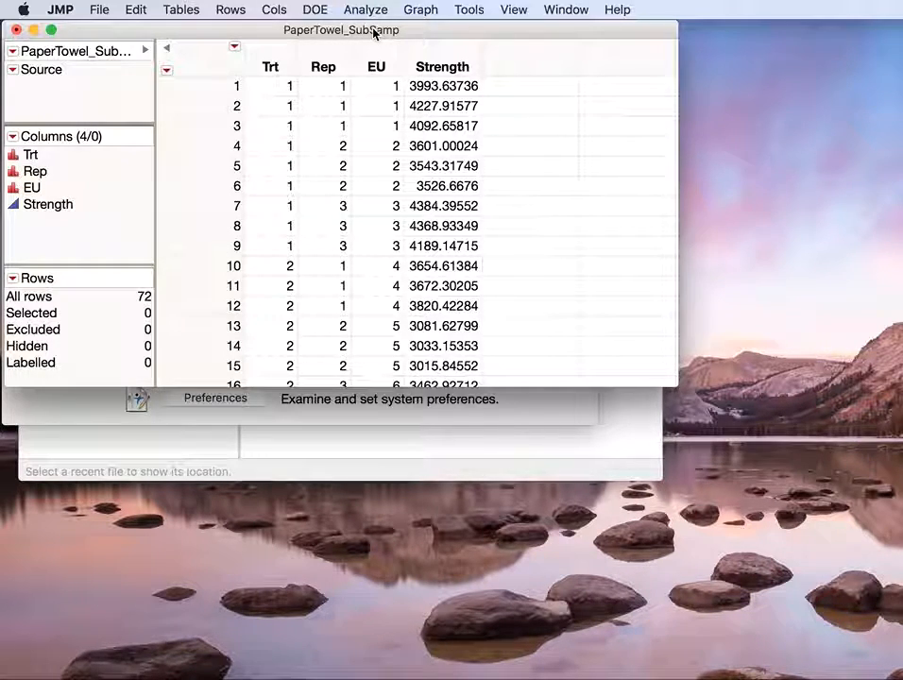
pyautogui.click(370, 9)
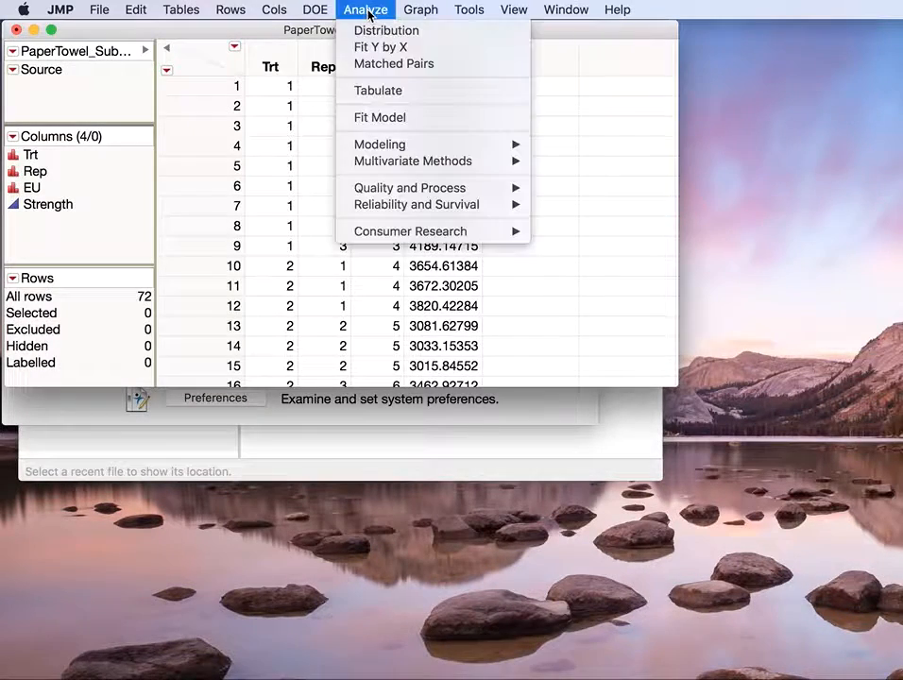
pyautogui.click(388, 117)
pyautogui.moveTo(541, 145); pyautogui.dragTo(262, 79)
pyautogui.click(194, 201)
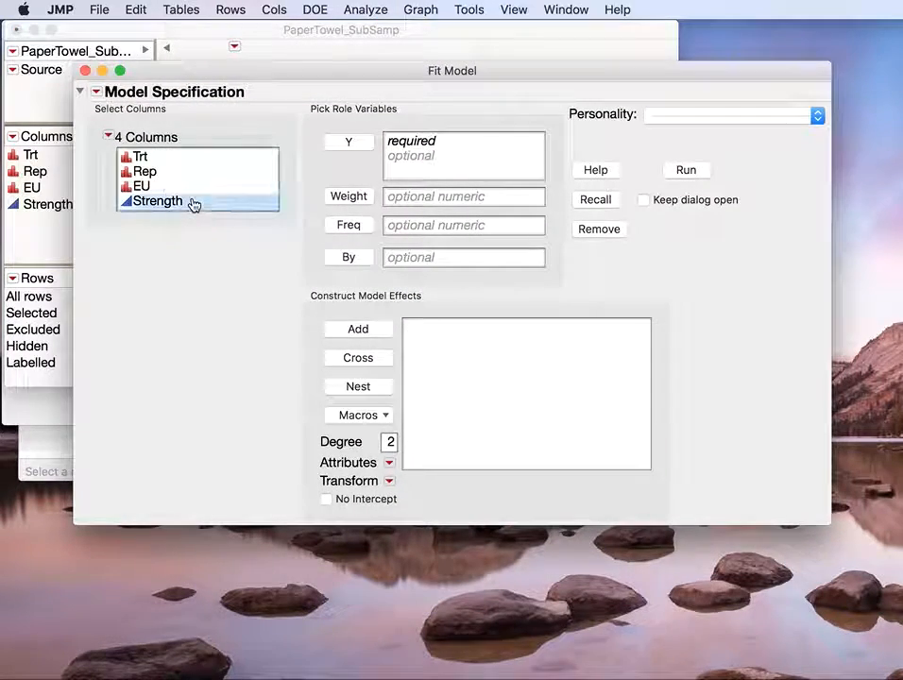
pyautogui.click(348, 141)
# Set the model's emphasis to Minimal Report
pyautogui.moveTo(546, 78); pyautogui.dragTo(512, 44)
pyautogui.click(761, 110)
pyautogui.click(750, 140)
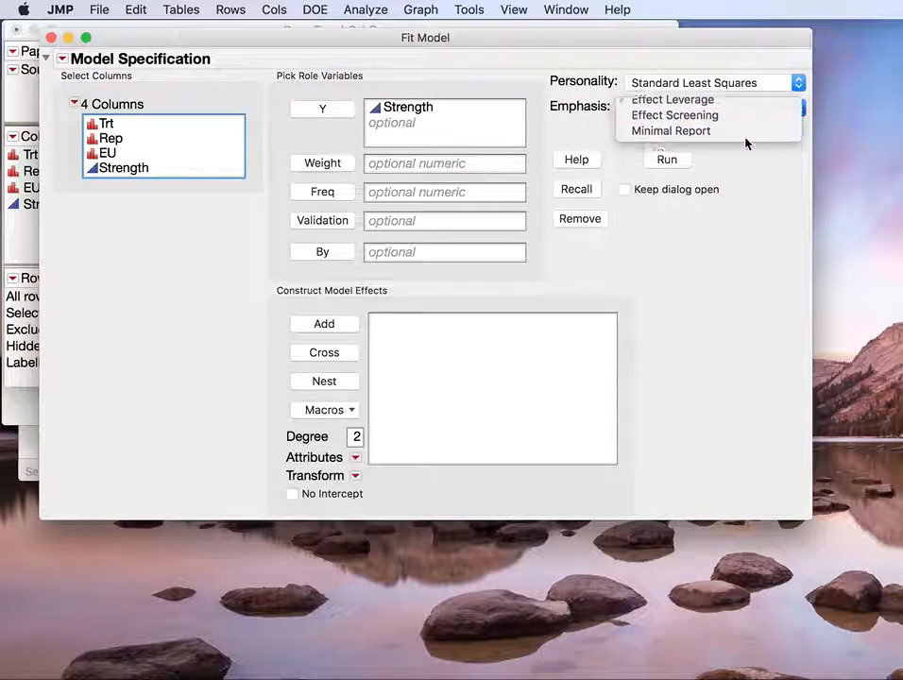
# Add Trt and EU as model effects
pyautogui.click(106, 123)
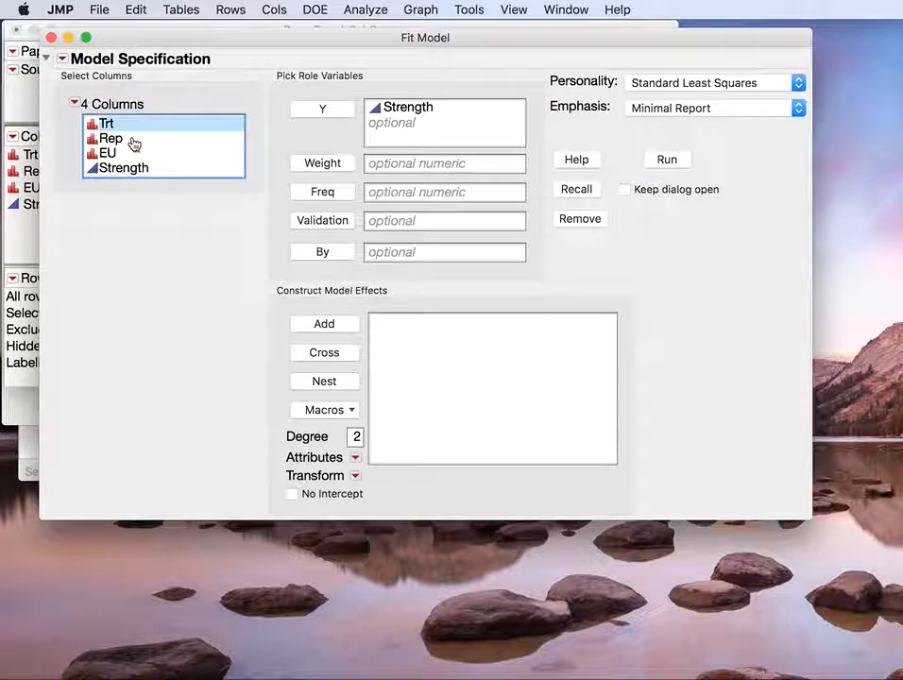
pyautogui.click(327, 325)
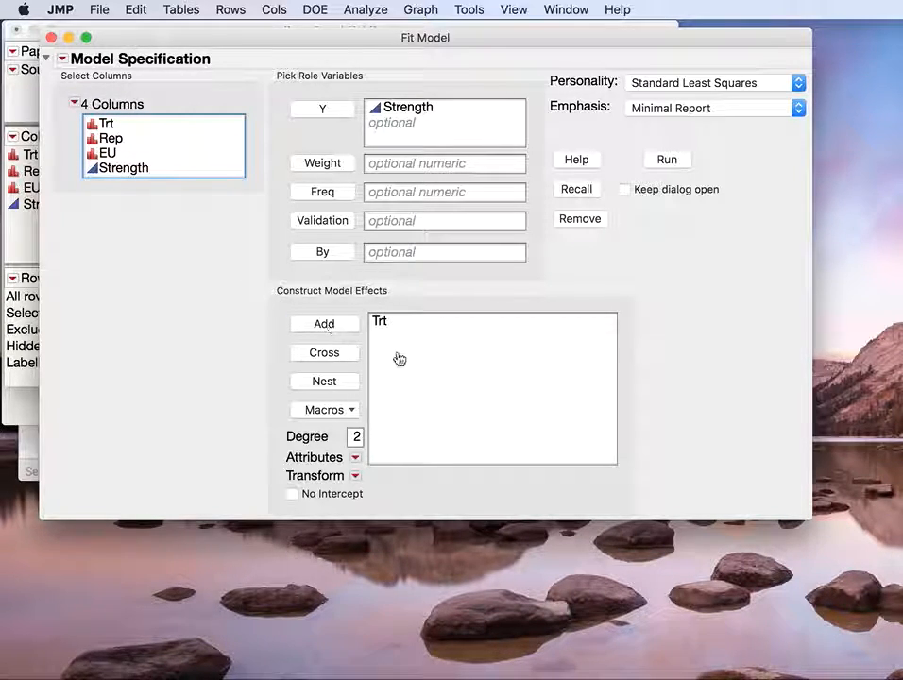
pyautogui.click(120, 154)
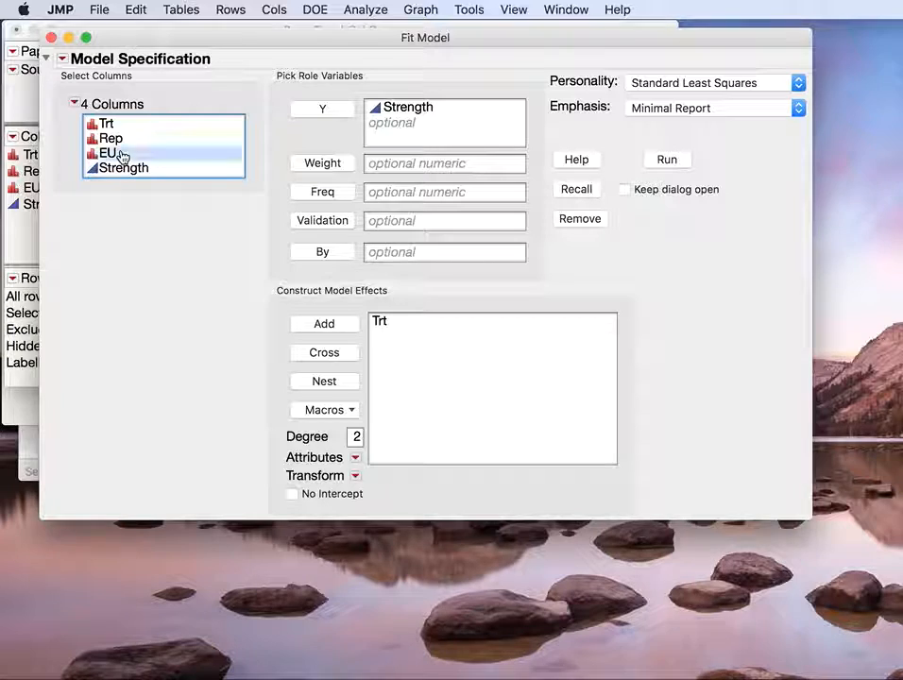
pyautogui.click(320, 324)
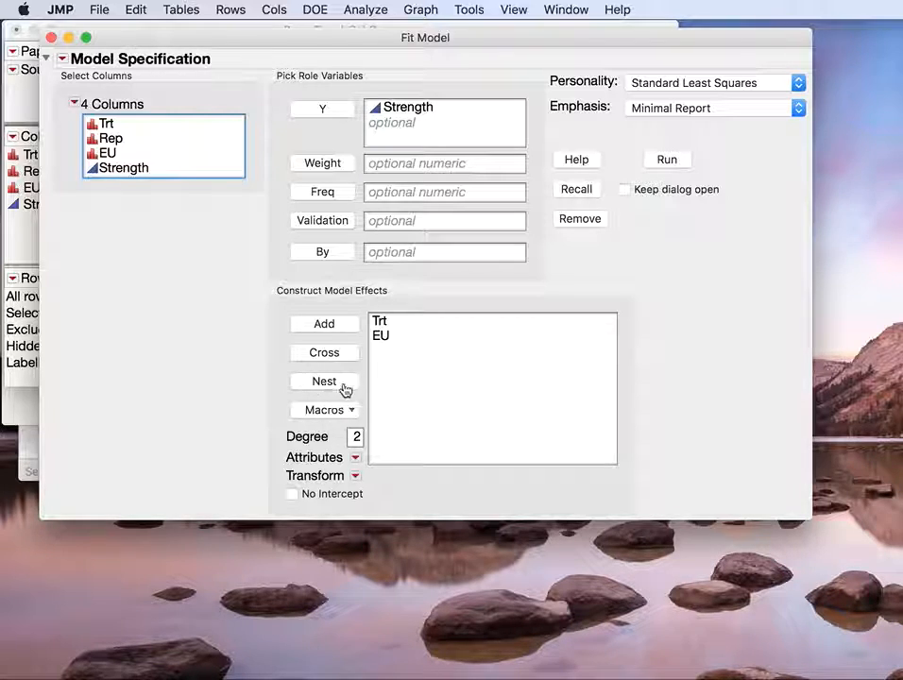
# Nest the EU effect within Trt in the model effects
pyautogui.click(383, 337)
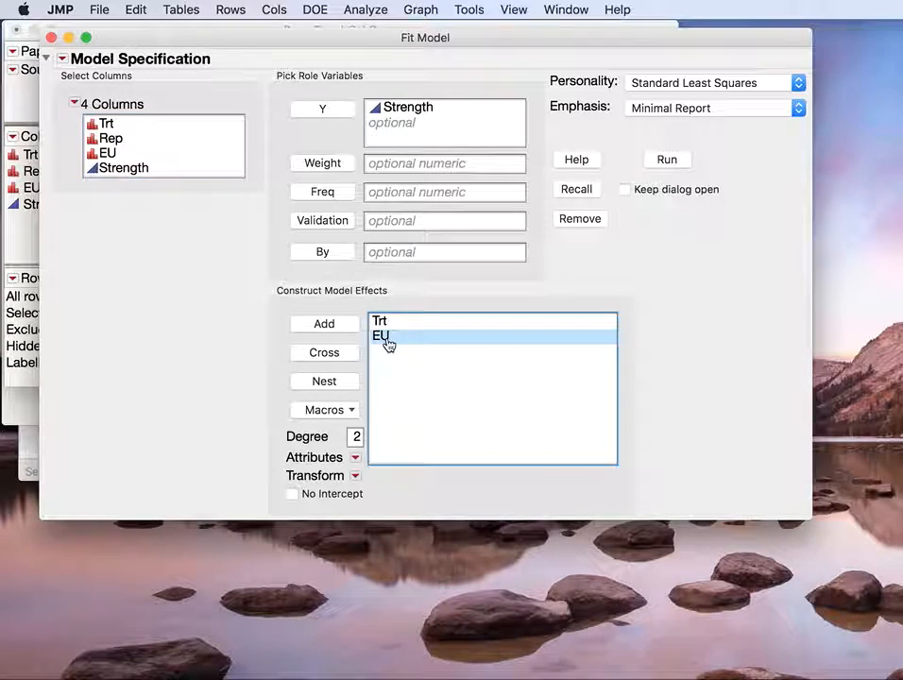
pyautogui.click(116, 127)
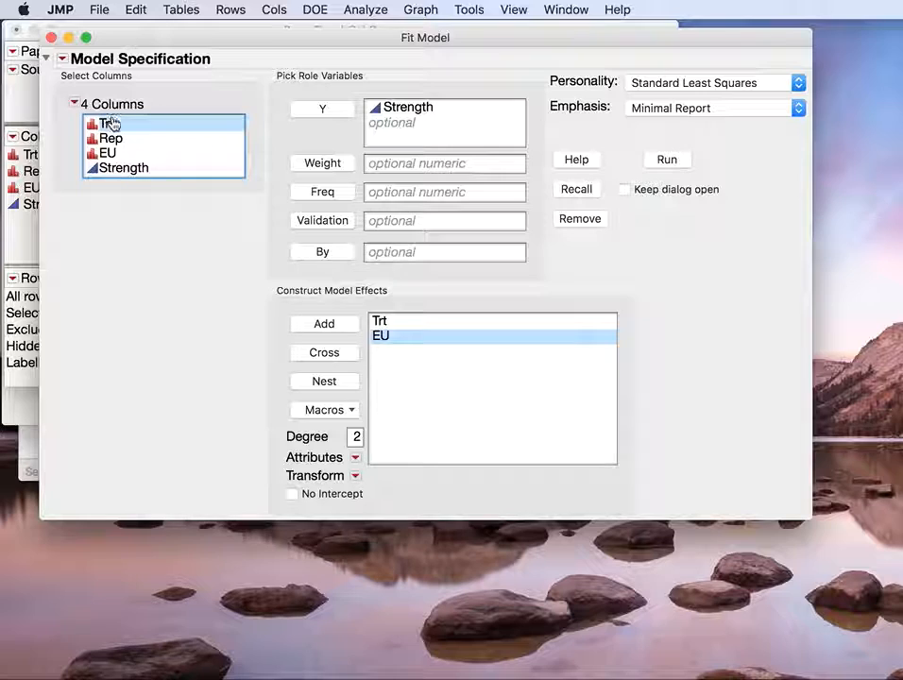
pyautogui.click(310, 379)
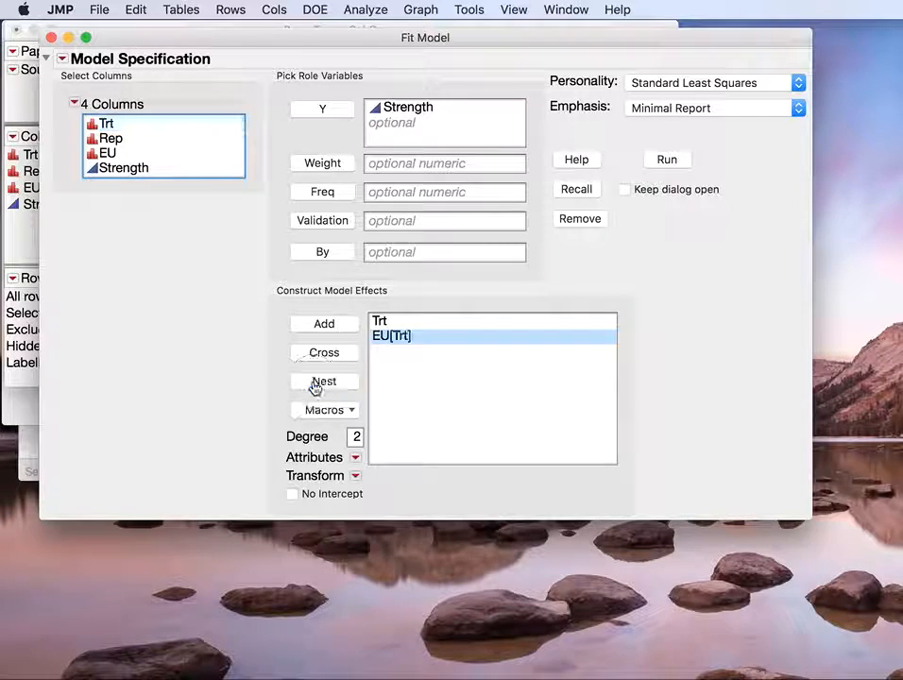
pyautogui.click(390, 409)
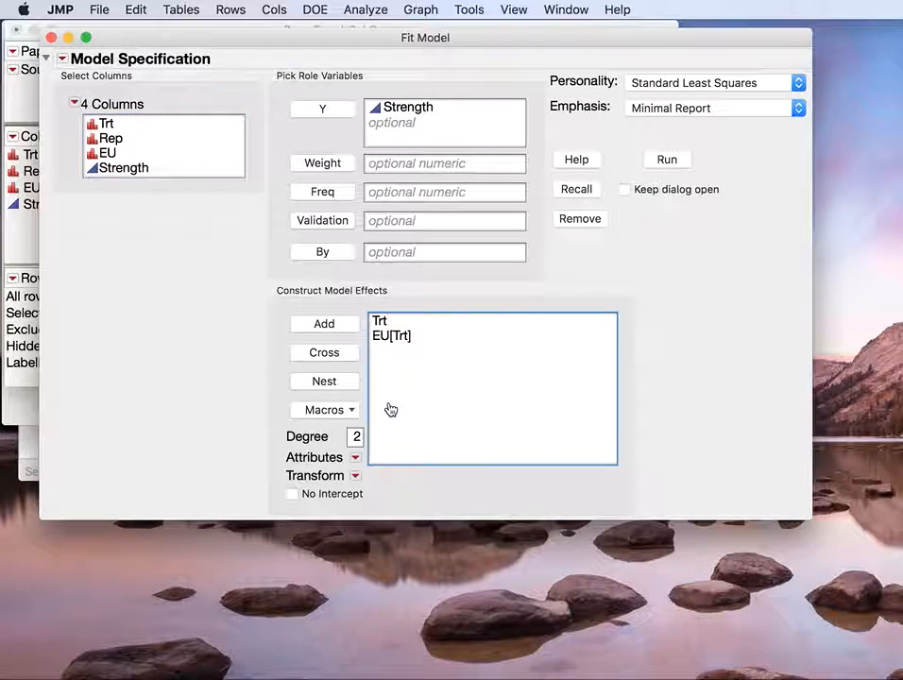
# Give the nested EU[Trt] effect the Random Effect attribute
pyautogui.click(401, 338)
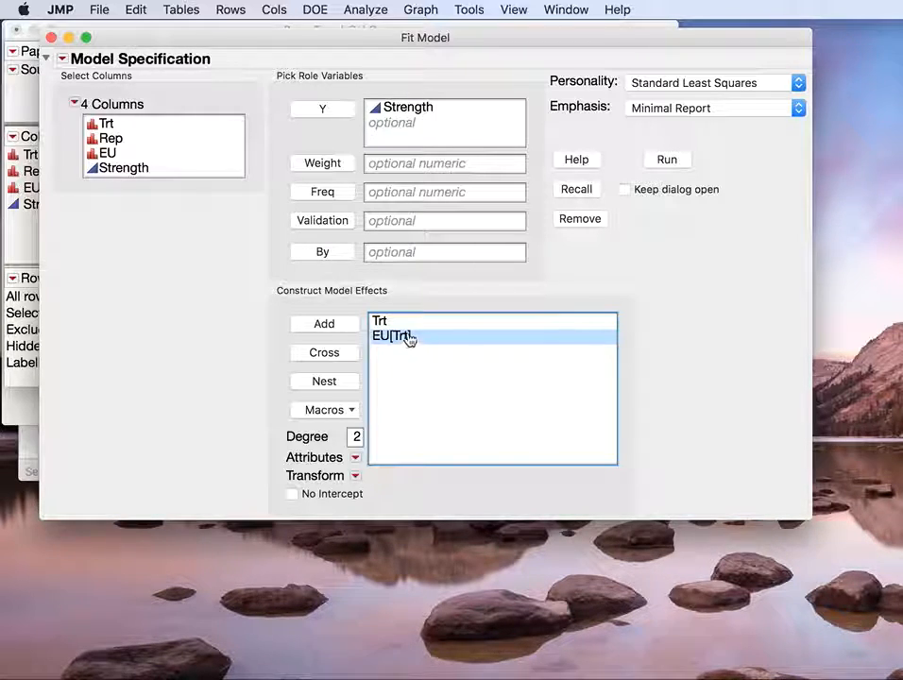
pyautogui.click(355, 460)
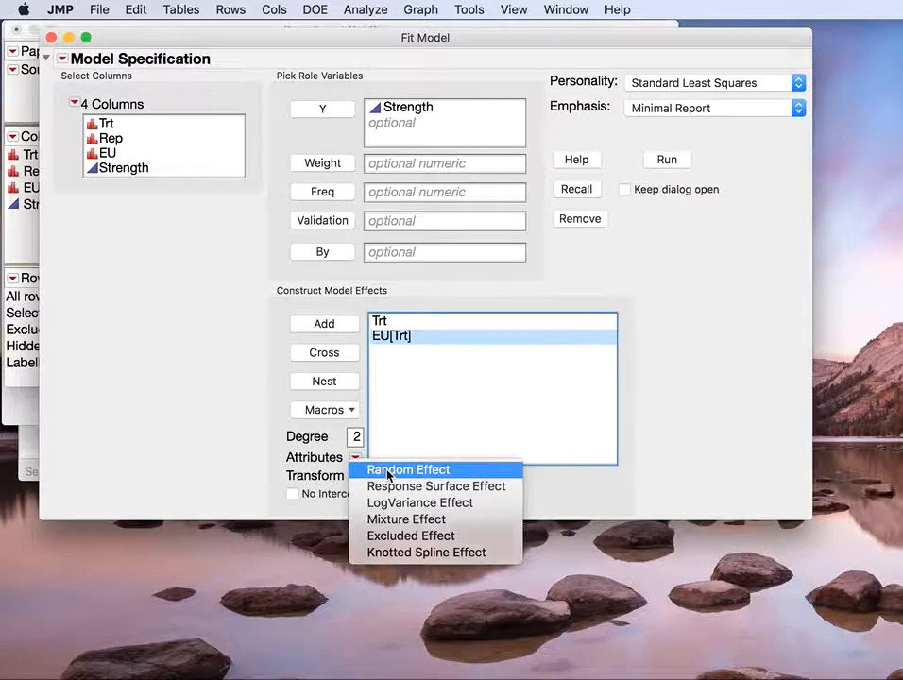
pyautogui.click(384, 472)
pyautogui.click(431, 427)
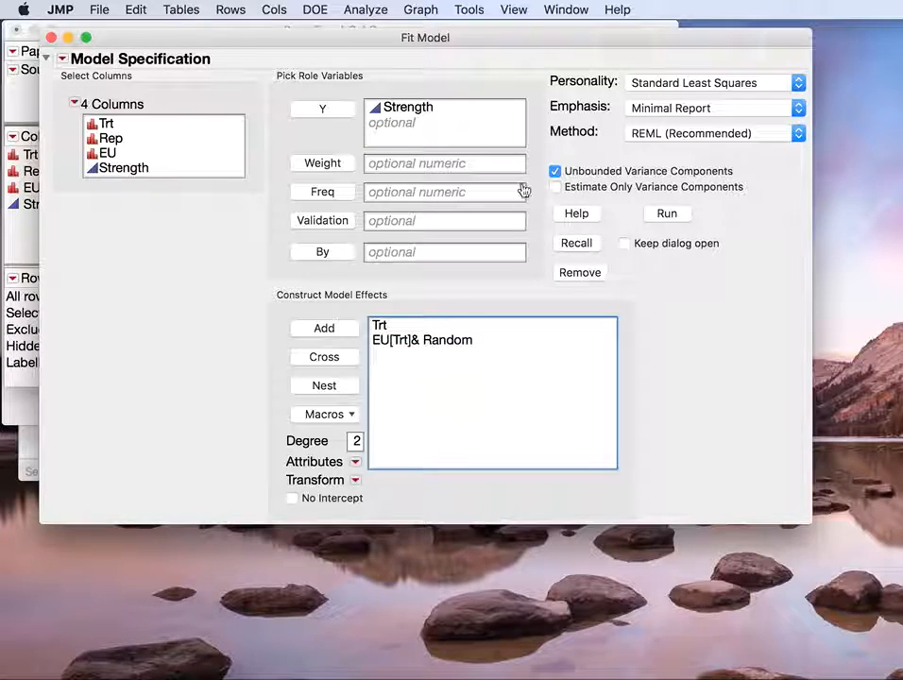
# Check the available estimation methods, keep REML (Recommended), and run the model
pyautogui.moveTo(530, 38); pyautogui.dragTo(509, 31)
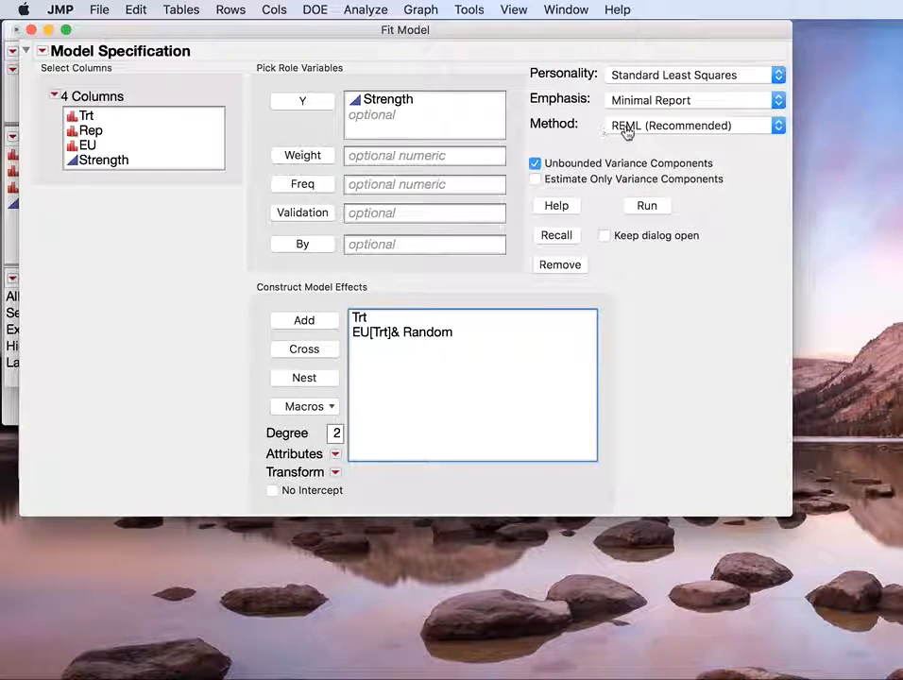
pyautogui.click(661, 129)
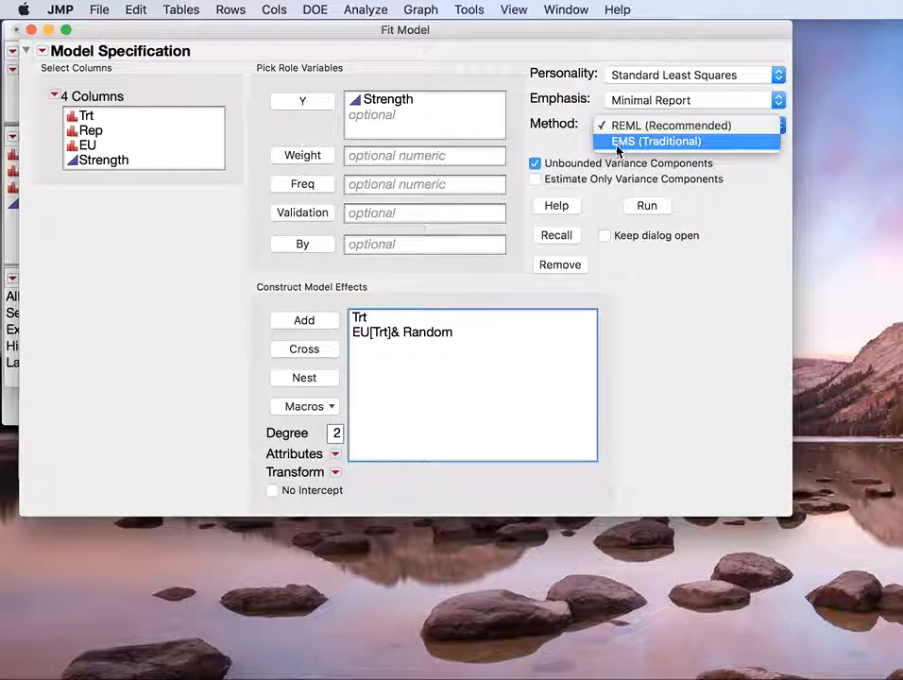
pyautogui.click(672, 129)
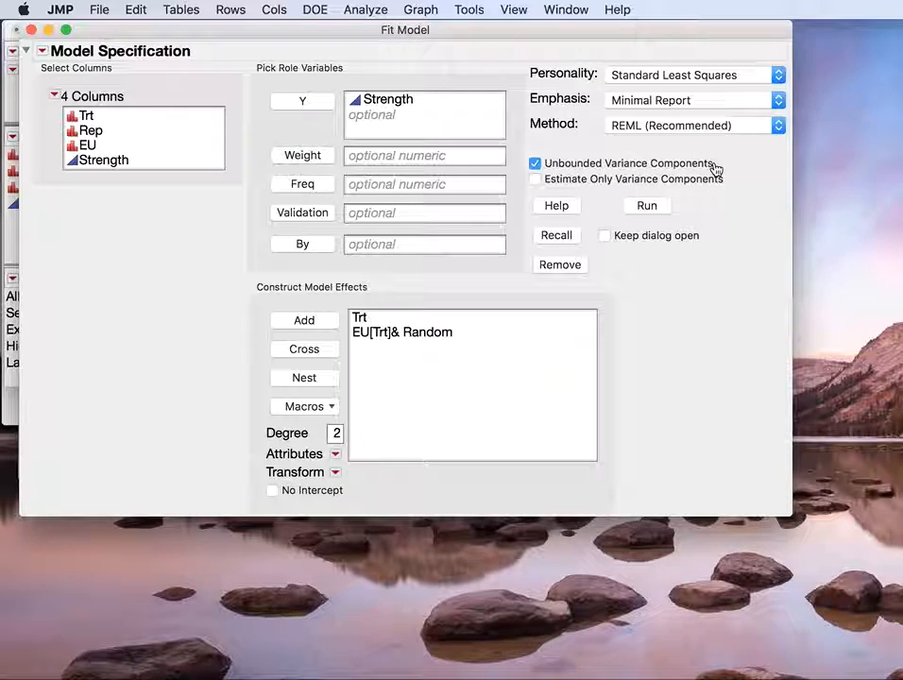
pyautogui.click(647, 207)
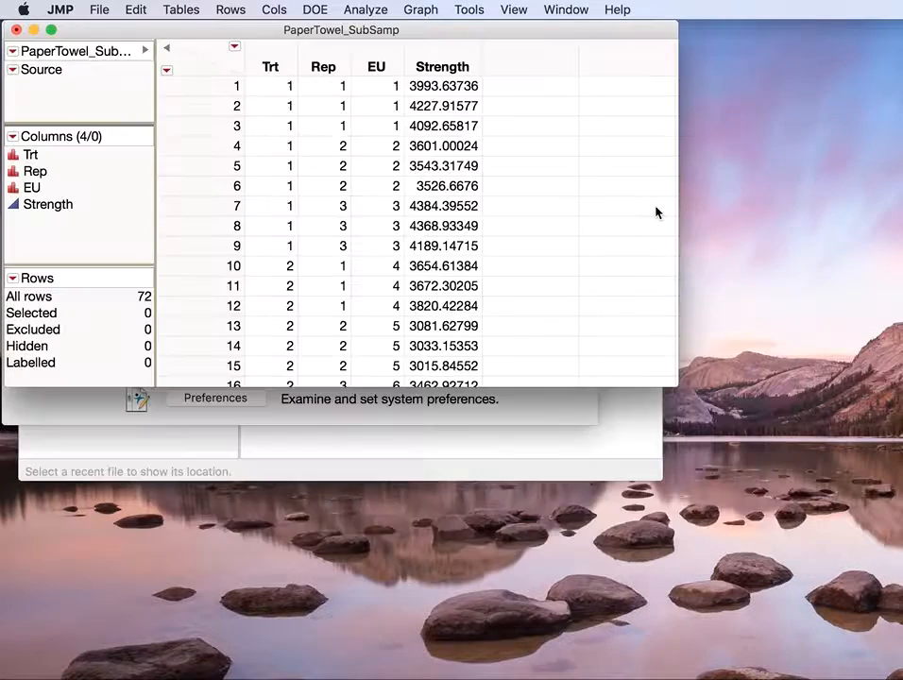
# Expand Effect Details in the Fit Least Squares report to view the Trt least squares means, and collapse the EU[Trt] section
pyautogui.moveTo(392, 127); pyautogui.dragTo(369, 67)
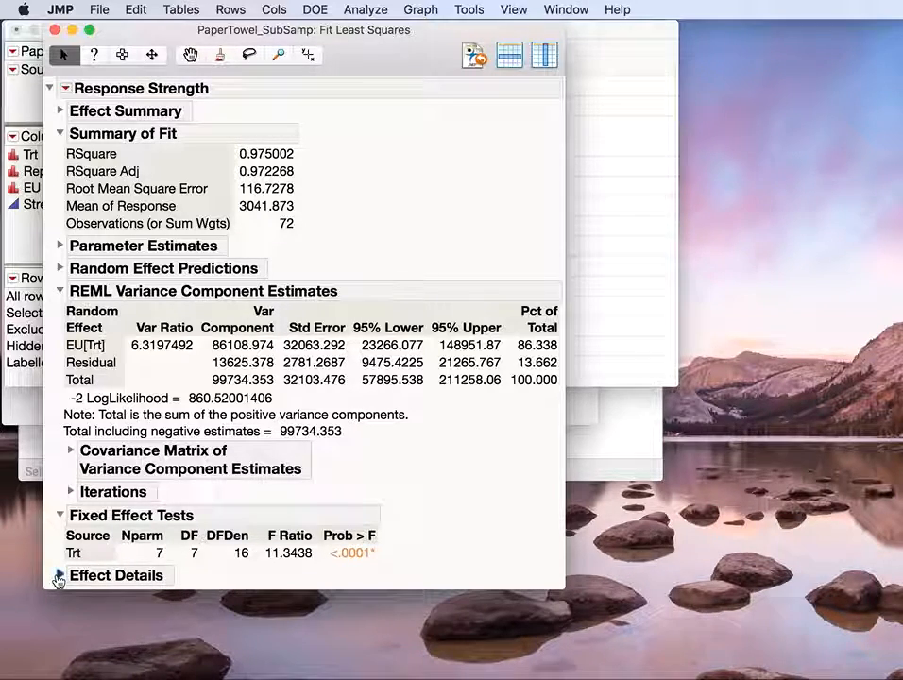
pyautogui.click(58, 575)
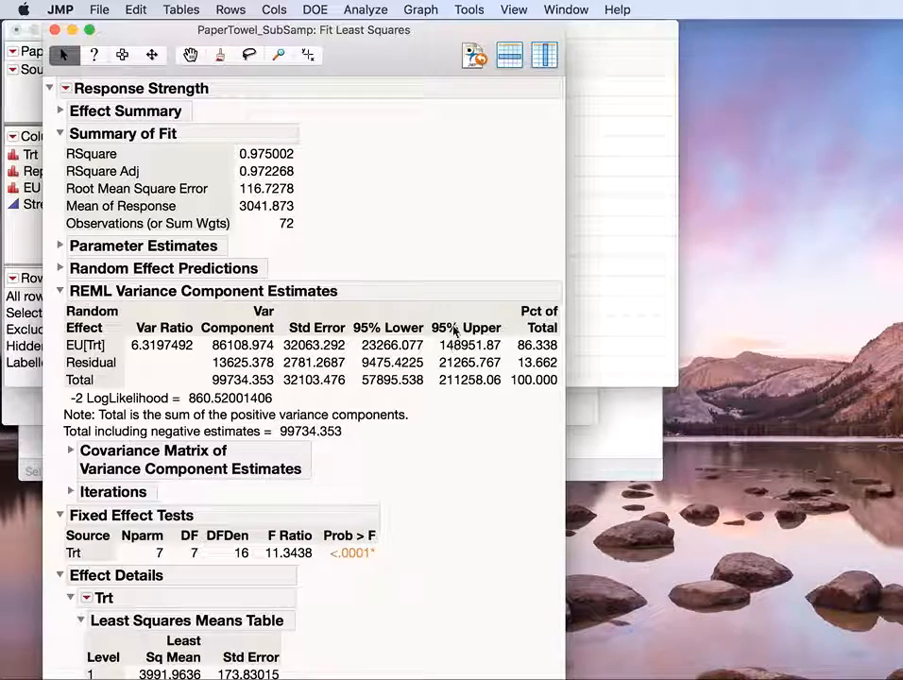
pyautogui.moveTo(564, 678); pyautogui.dragTo(560, 656)
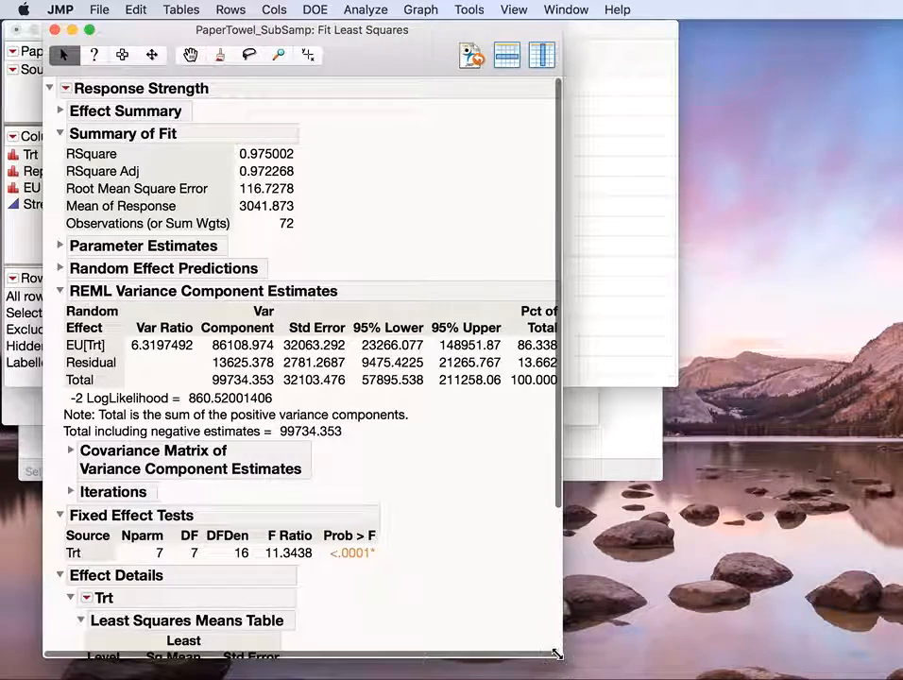
pyautogui.scroll(-5, 430, 498)
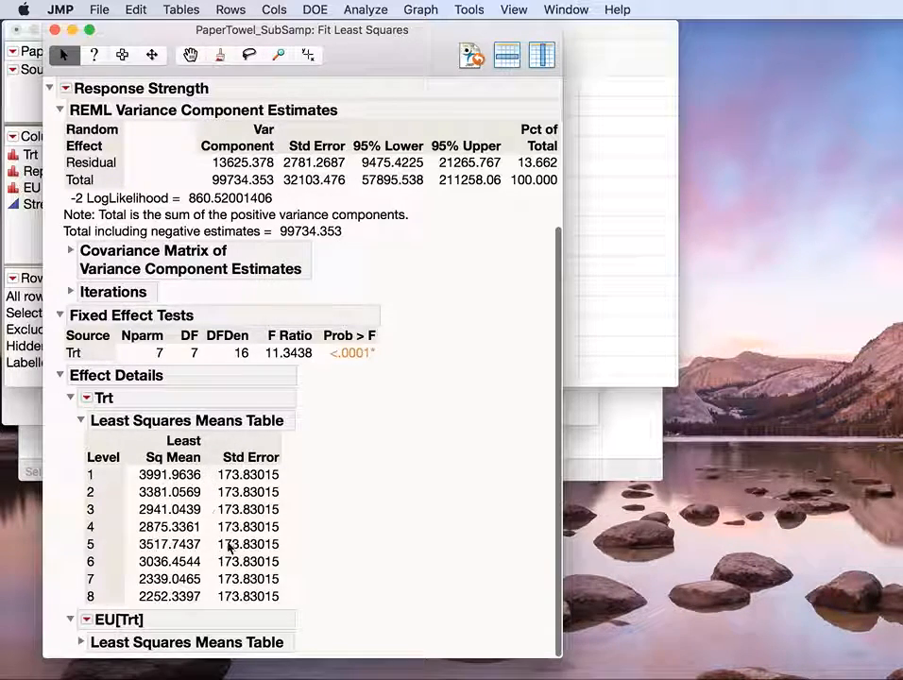
pyautogui.click(70, 622)
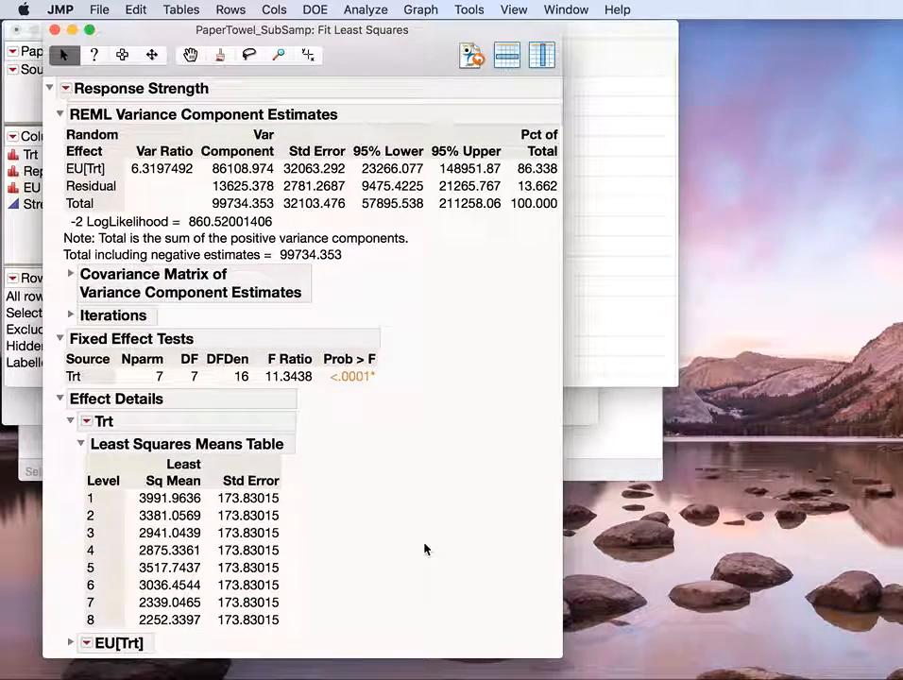
pyautogui.scroll(1, 416, 549)
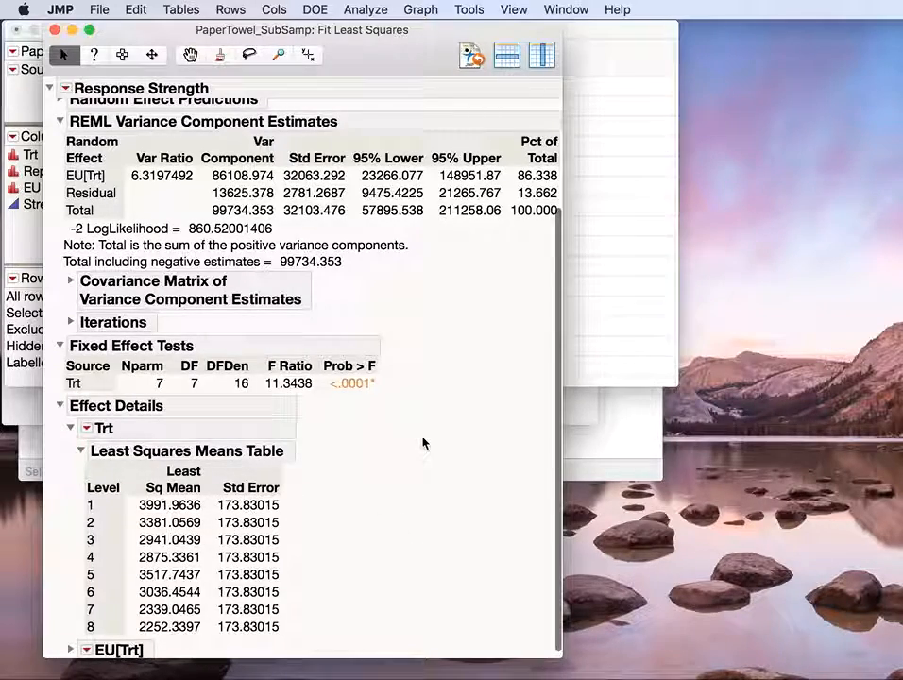
# Reopen the model specification from the REML report and review its fixed and random effects
pyautogui.scroll(5, 424, 444)
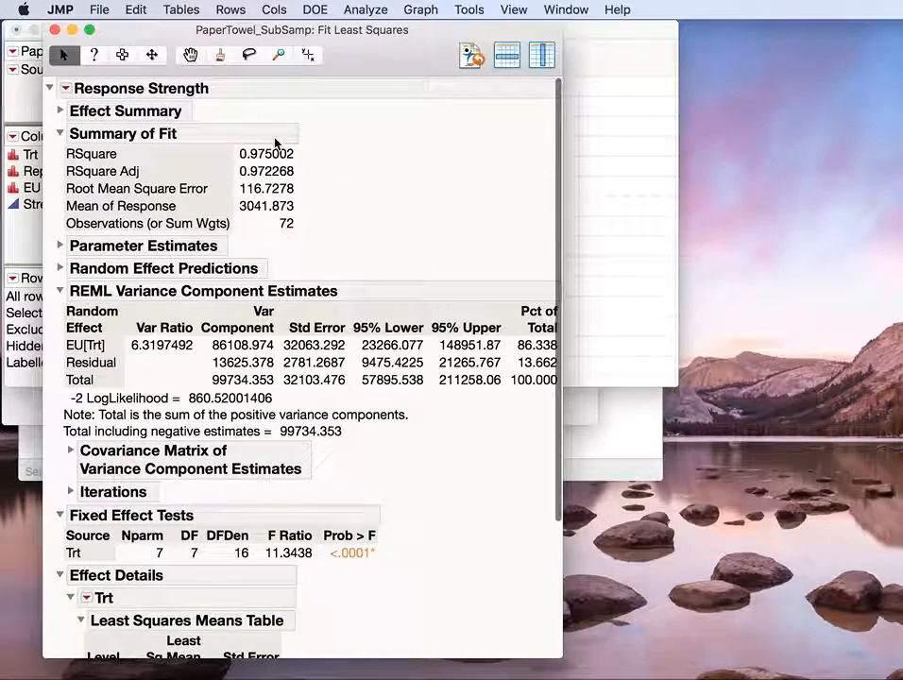
pyautogui.click(65, 88)
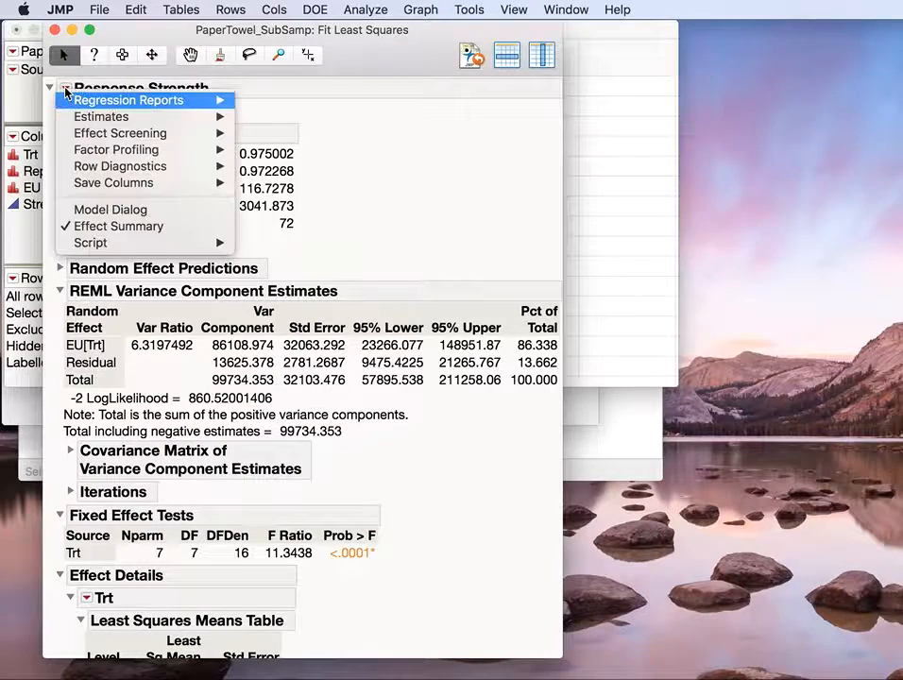
pyautogui.click(401, 208)
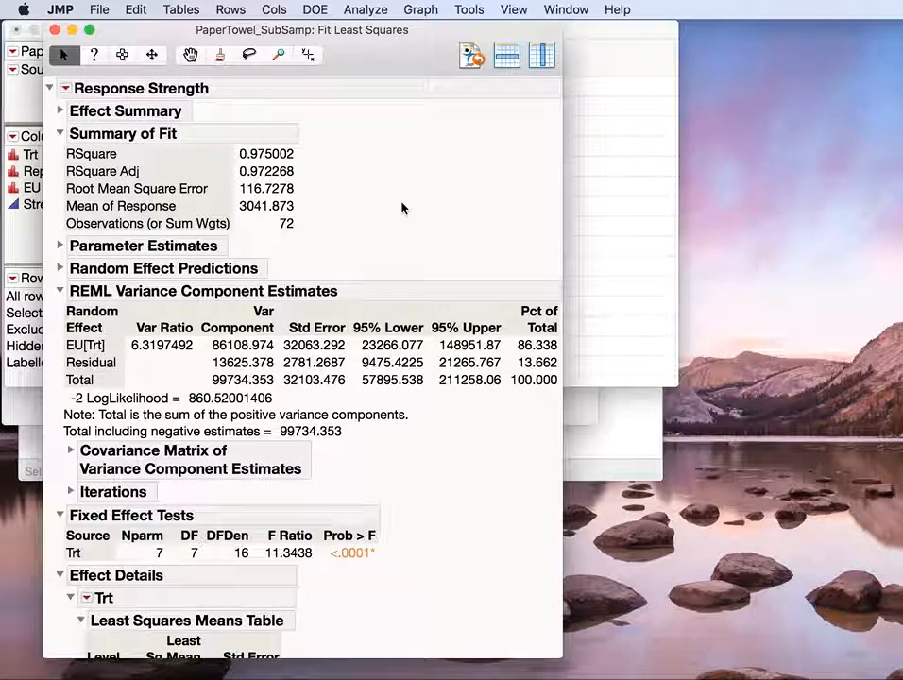
pyautogui.click(66, 90)
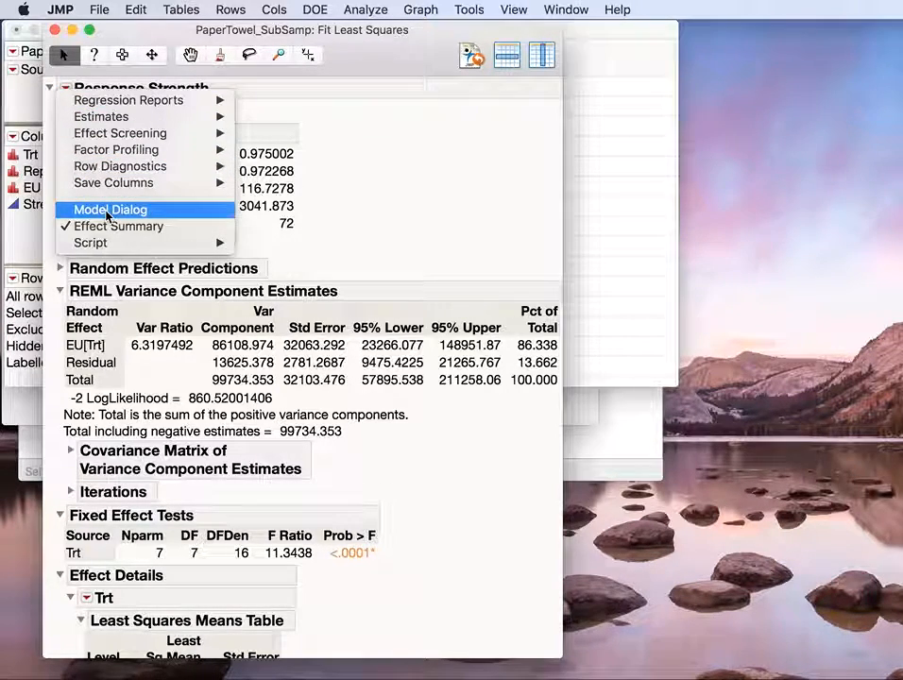
pyautogui.click(107, 212)
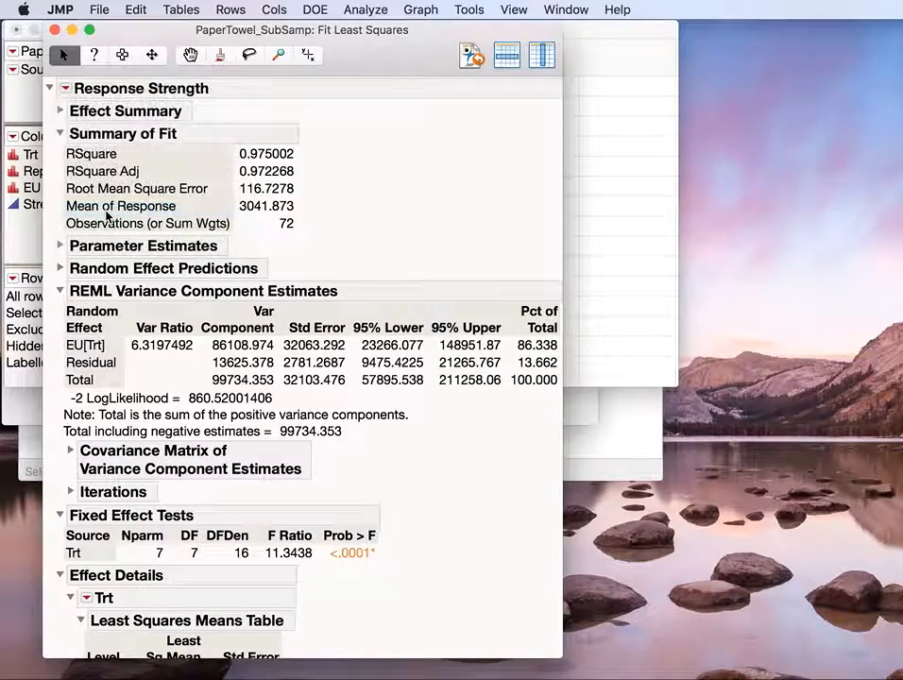
pyautogui.moveTo(504, 121); pyautogui.dragTo(517, 37)
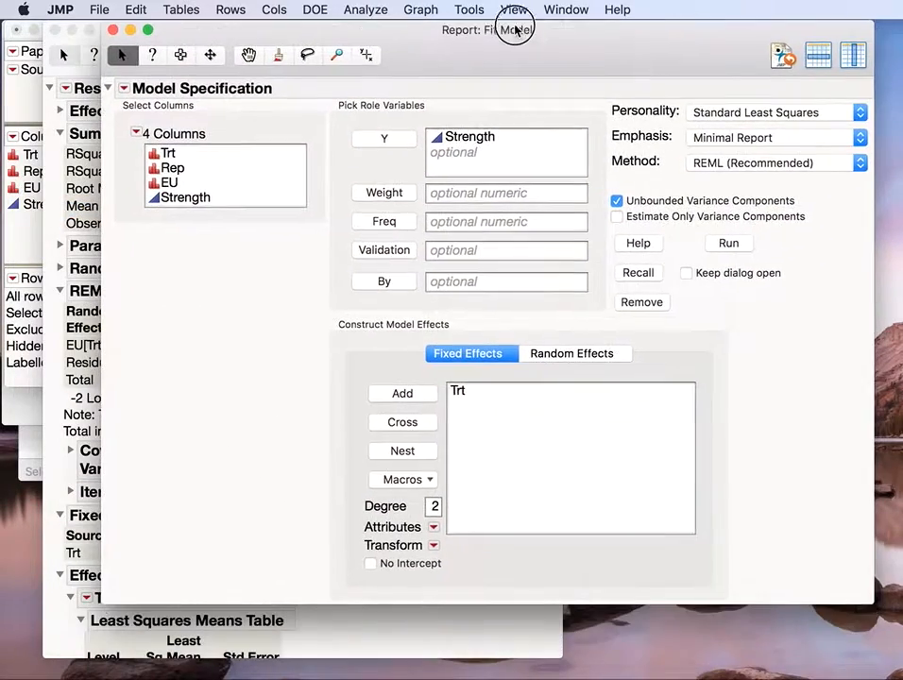
pyautogui.click(578, 356)
pyautogui.click(472, 355)
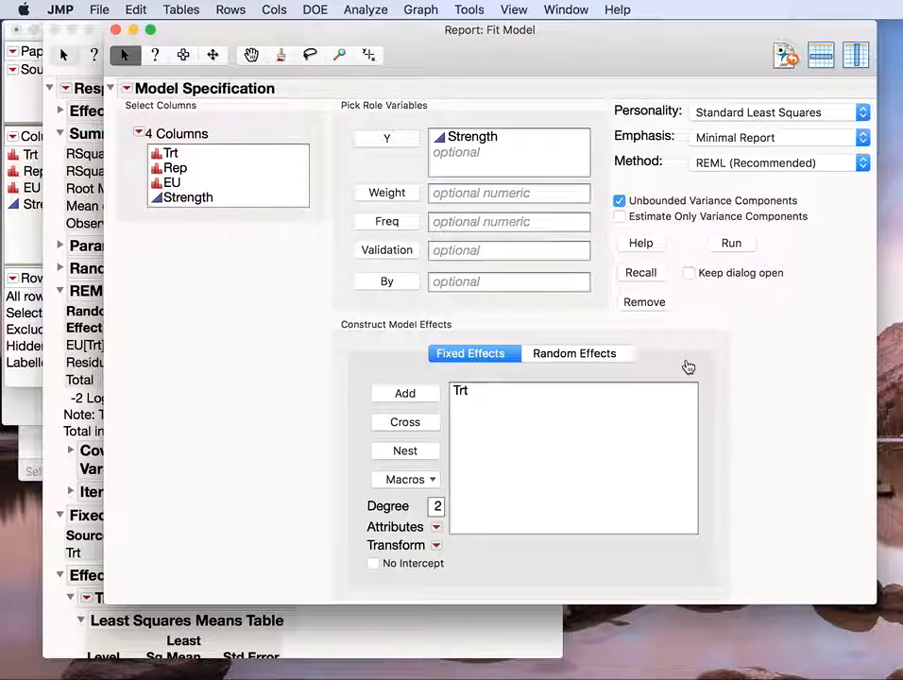
# Refit the model with the EMS (Traditional) method and place its report beside the REML report
pyautogui.click(777, 164)
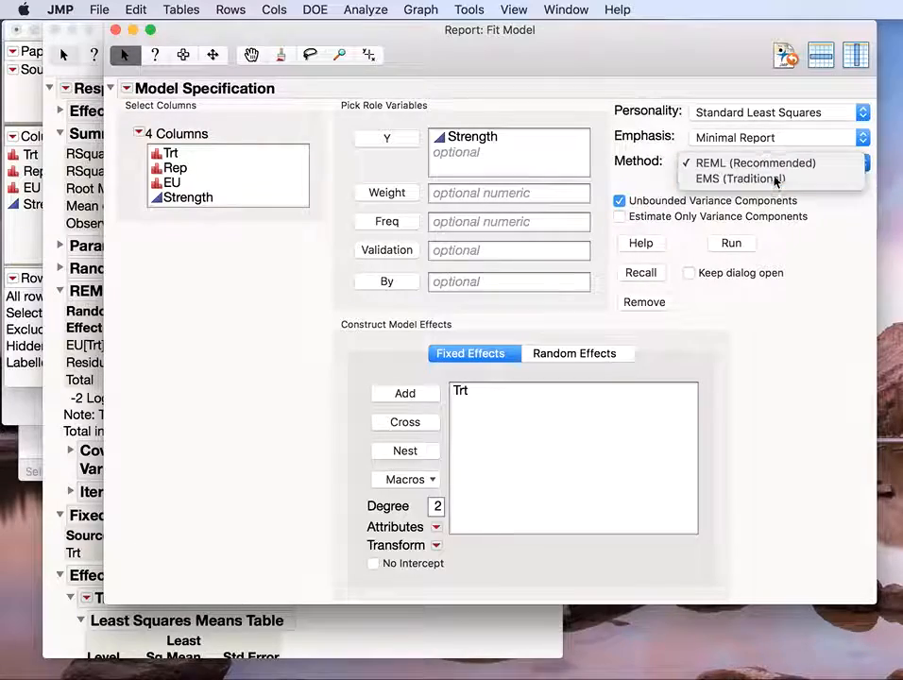
pyautogui.click(777, 180)
pyautogui.click(736, 215)
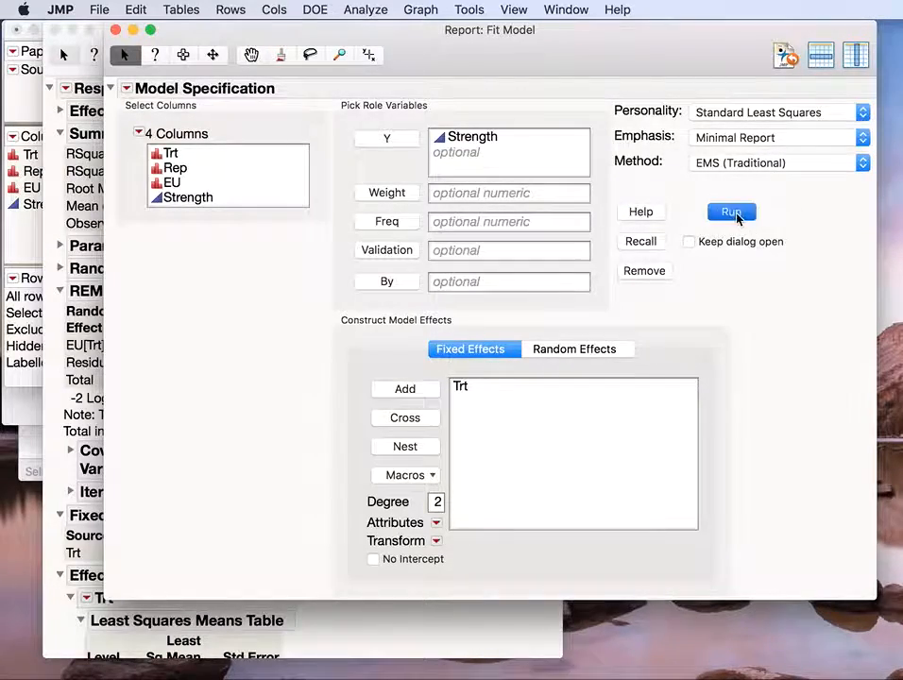
pyautogui.moveTo(419, 49); pyautogui.dragTo(751, 41)
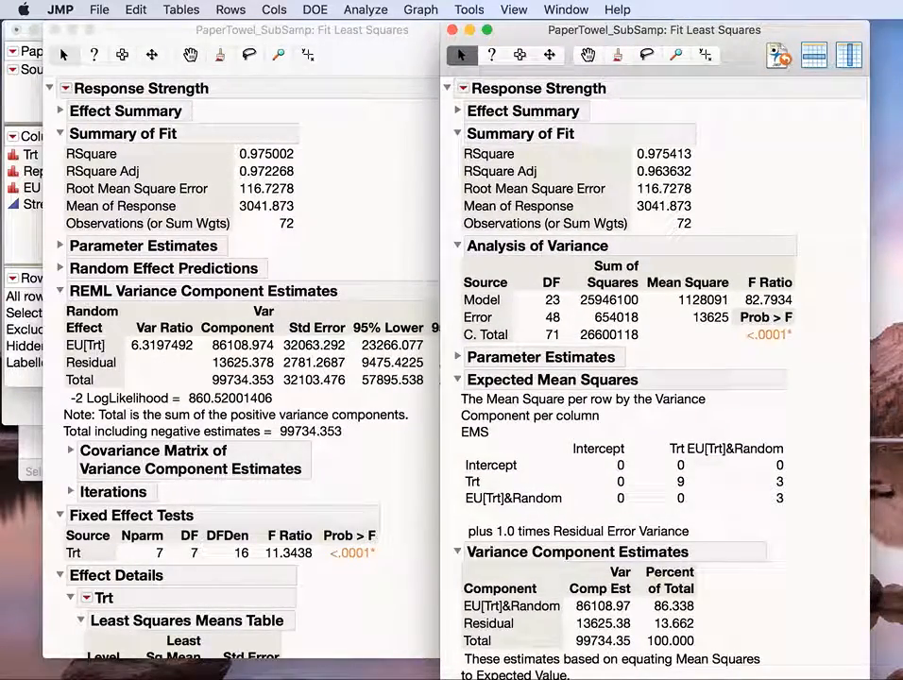
pyautogui.moveTo(870, 676)
pyautogui.mouseDown()
pyautogui.moveTo(877, 655)
pyautogui.moveTo(877, 664)
pyautogui.mouseUp()
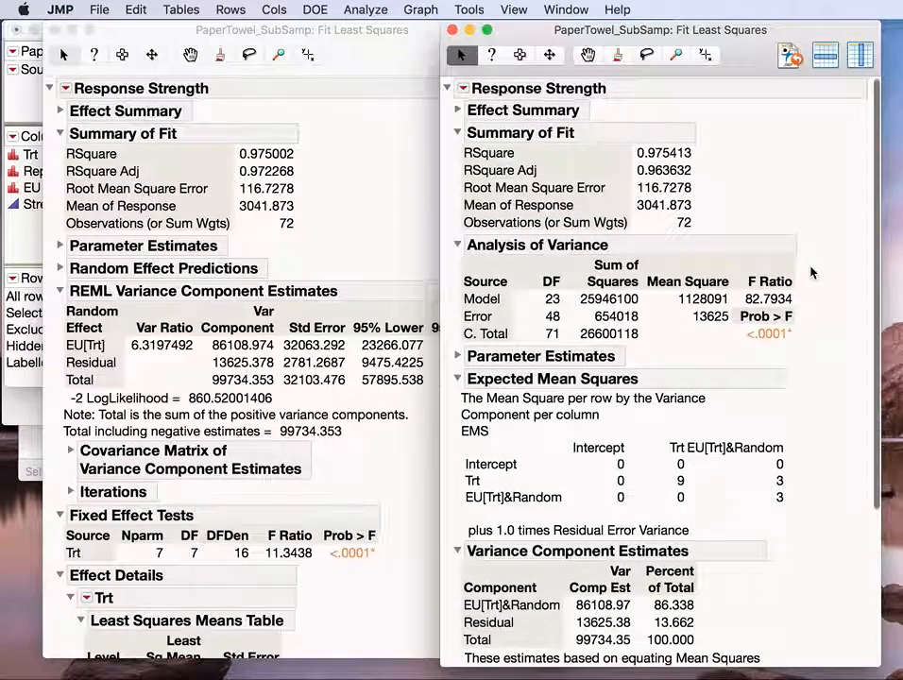
# Examine the Analysis of Variance table in the EMS report and collapse that section
pyautogui.scroll(-2, 809, 270)
pyautogui.scroll(-1, 809, 272)
pyautogui.scroll(-1, 810, 272)
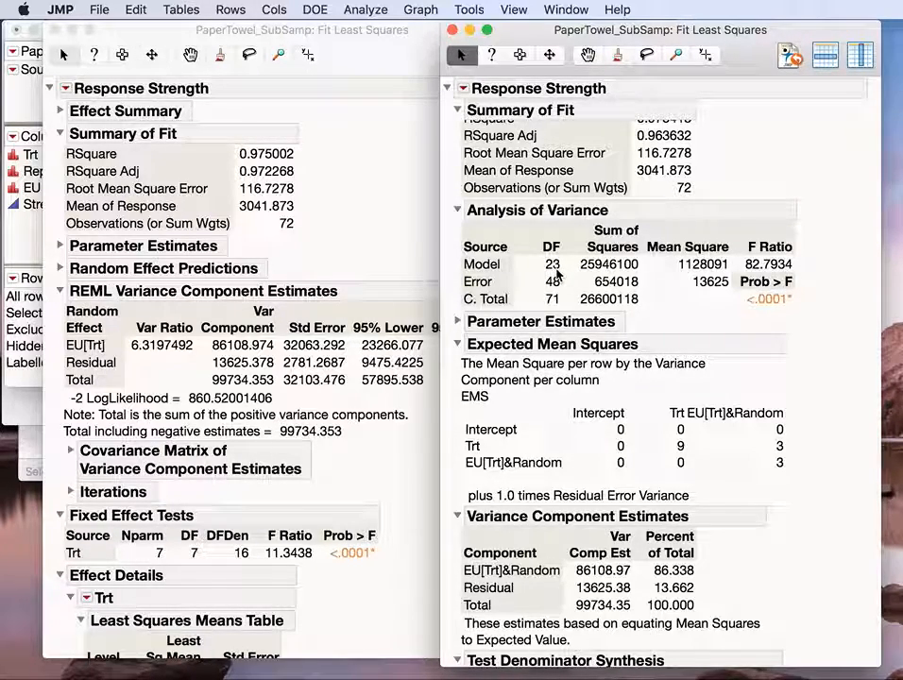
pyautogui.moveTo(555, 271)
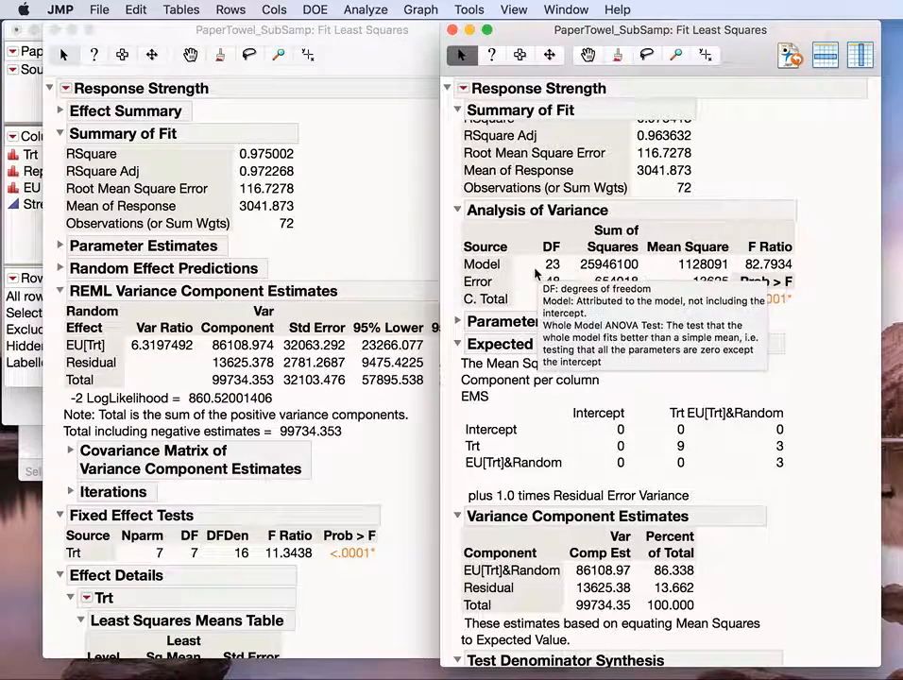
pyautogui.moveTo(477, 247)
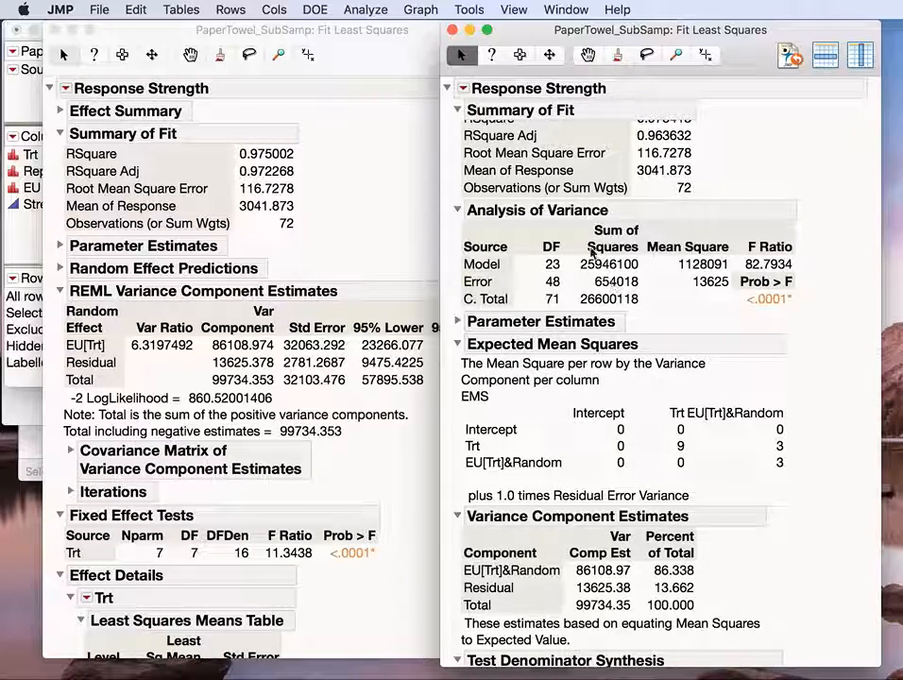
pyautogui.click(458, 214)
pyautogui.click(459, 213)
pyautogui.click(457, 214)
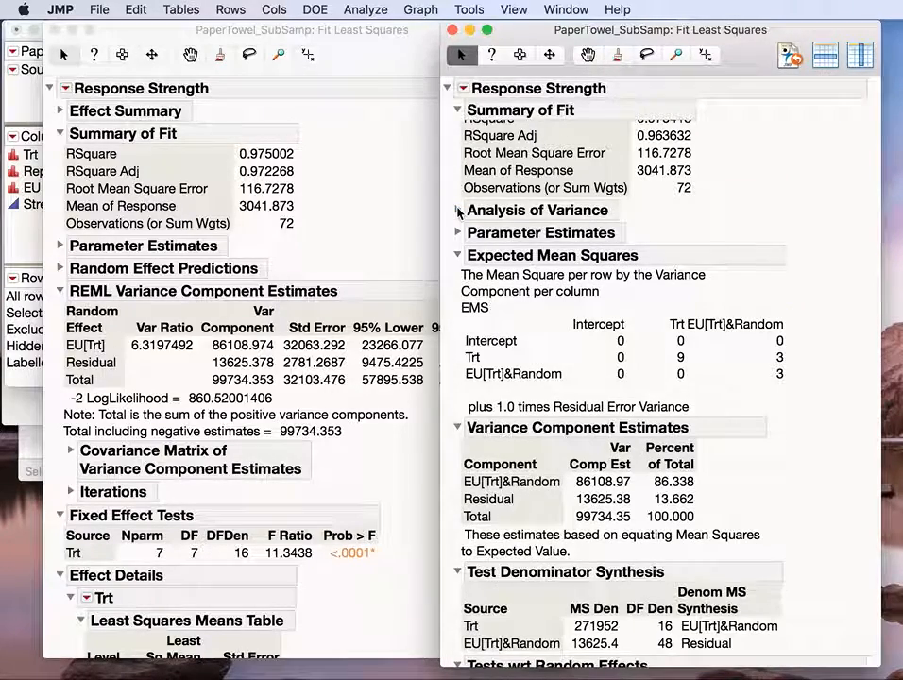
# Compare the EMS report's expected mean squares, variance components and random effects tests with the REML results, and close the EMS report
pyautogui.scroll(-1, 587, 338)
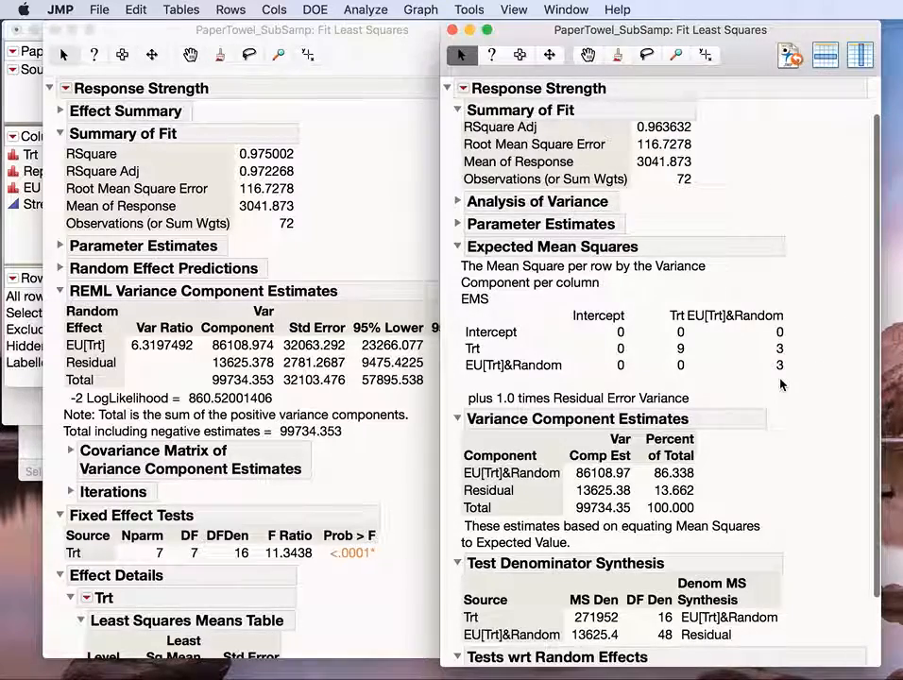
pyautogui.scroll(-2, 780, 381)
pyautogui.scroll(-2, 780, 384)
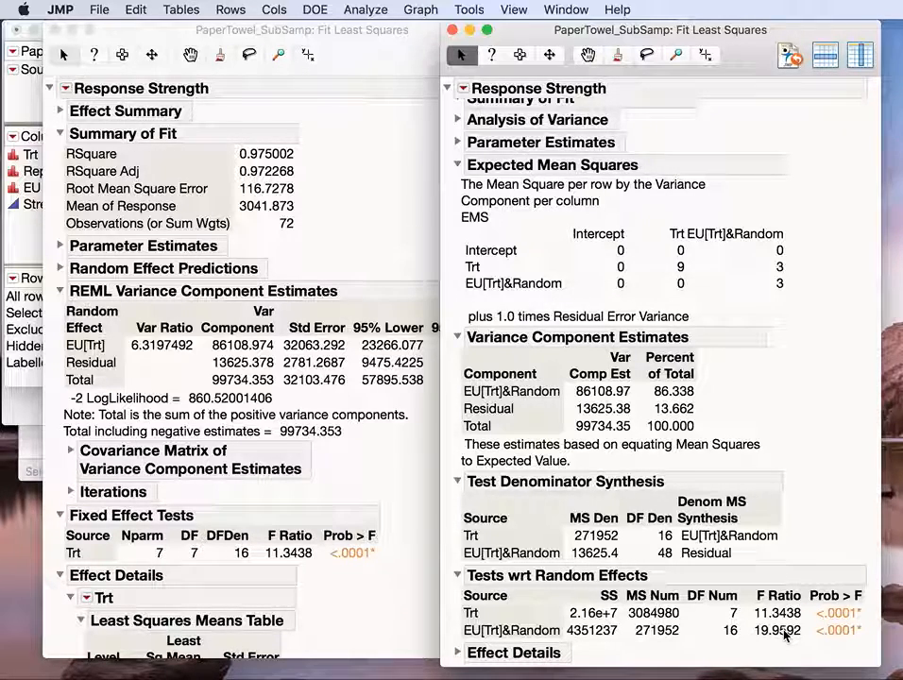
pyautogui.moveTo(785, 635)
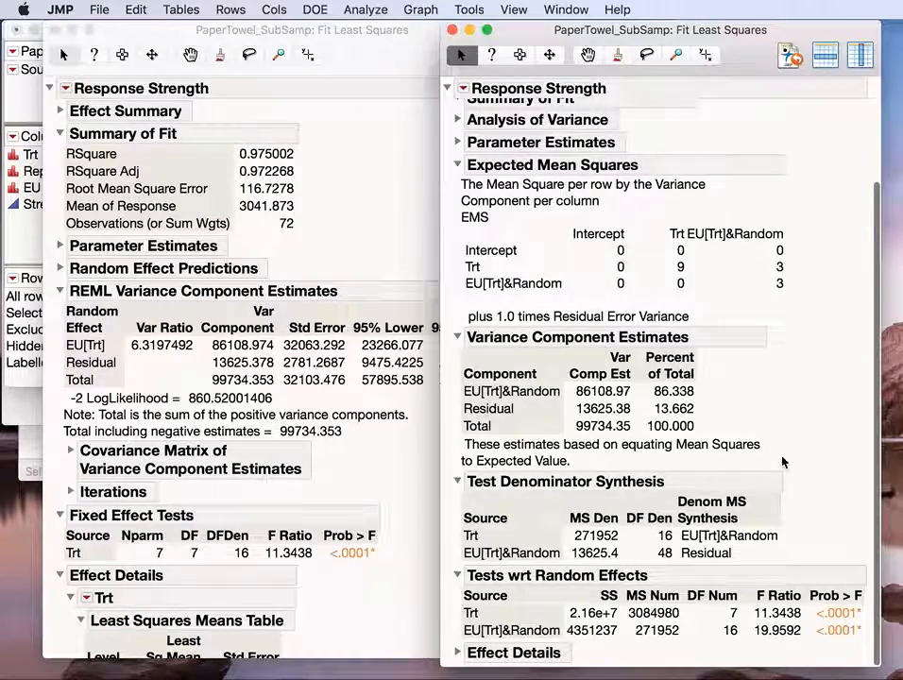
pyautogui.scroll(4, 782, 461)
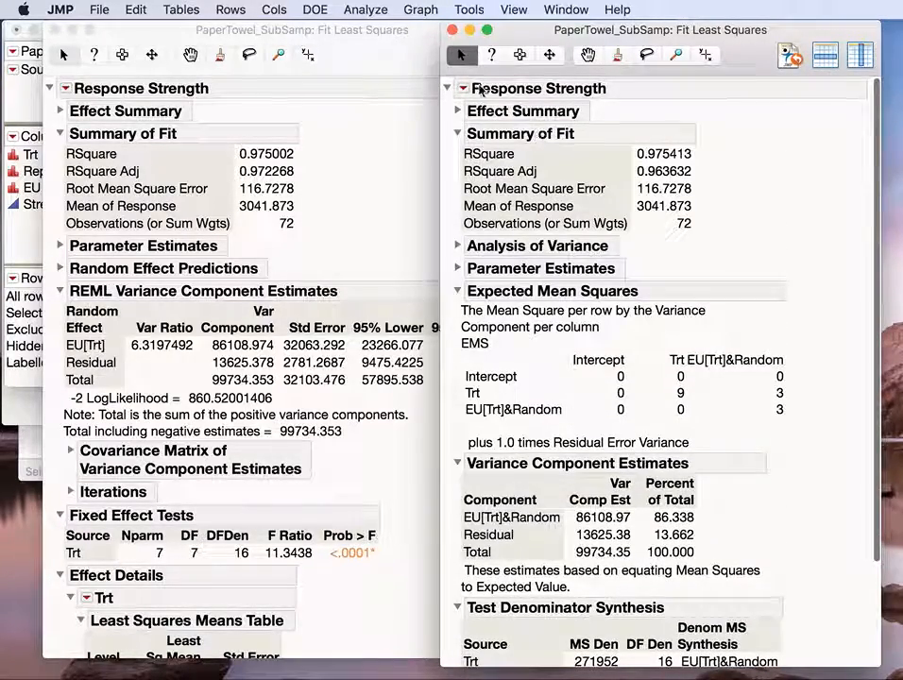
pyautogui.click(452, 33)
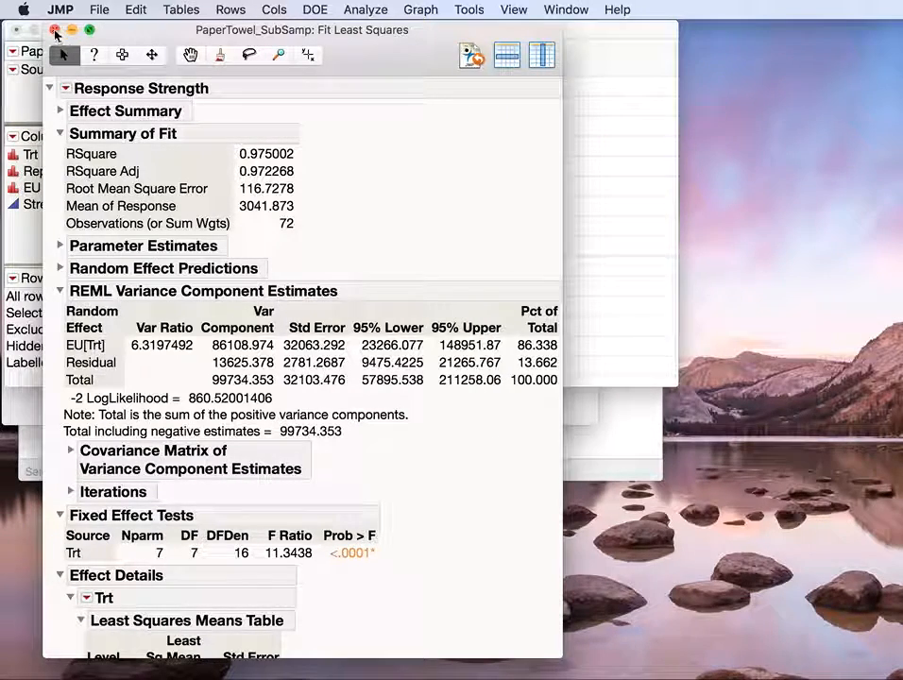
# Save the REML analysis script to the data table and close the Fit Least Squares report
pyautogui.moveTo(367, 55); pyautogui.dragTo(486, 59)
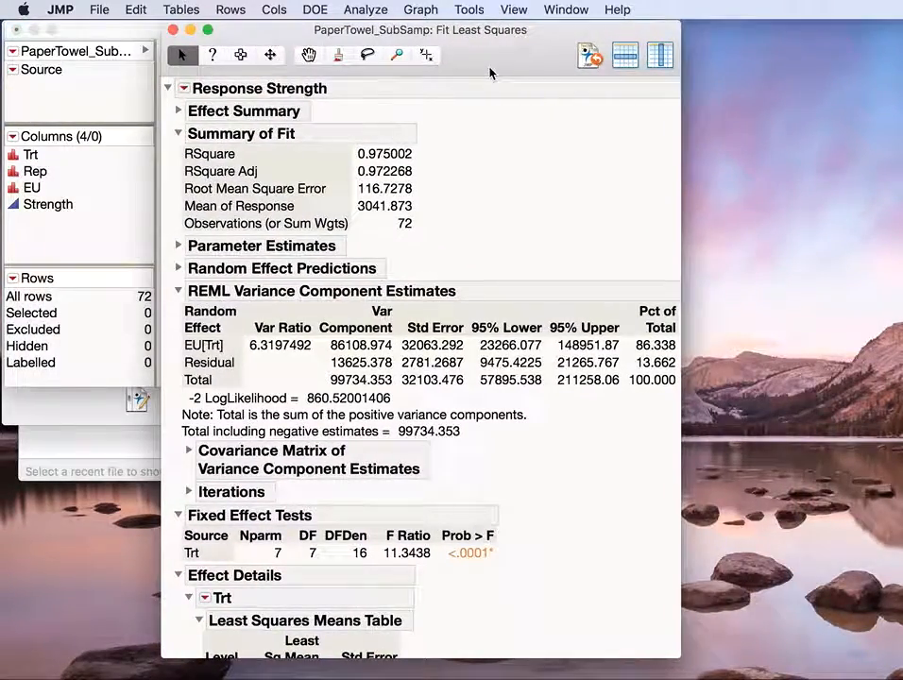
pyautogui.click(185, 90)
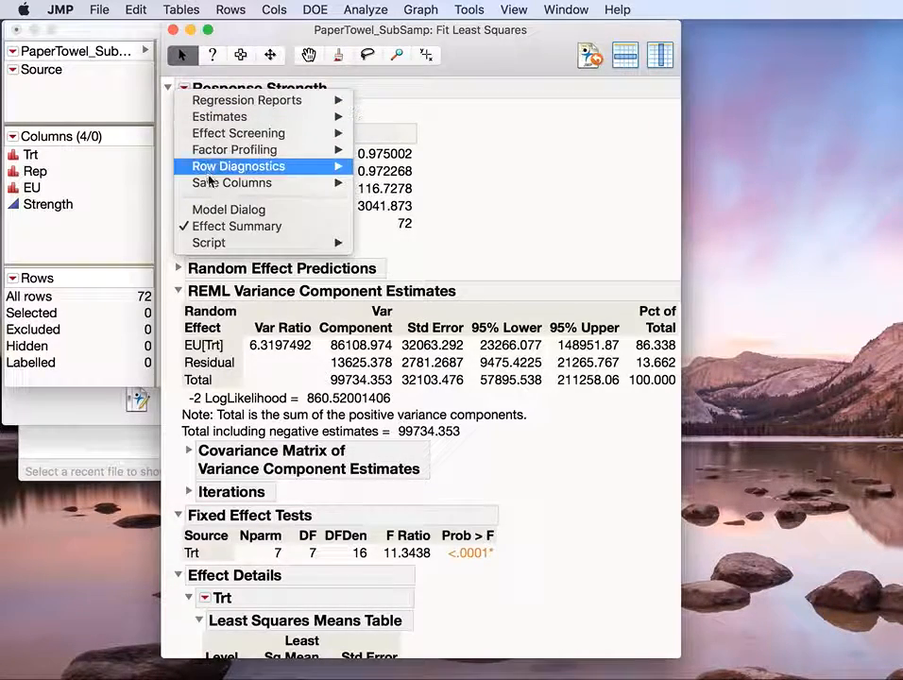
pyautogui.moveTo(248, 246)
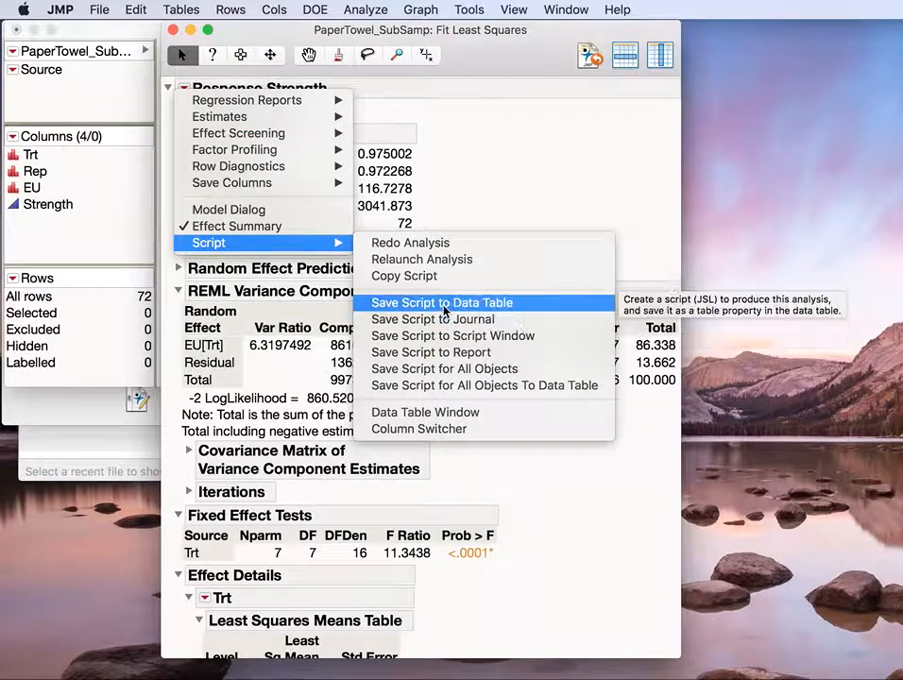
pyautogui.click(443, 307)
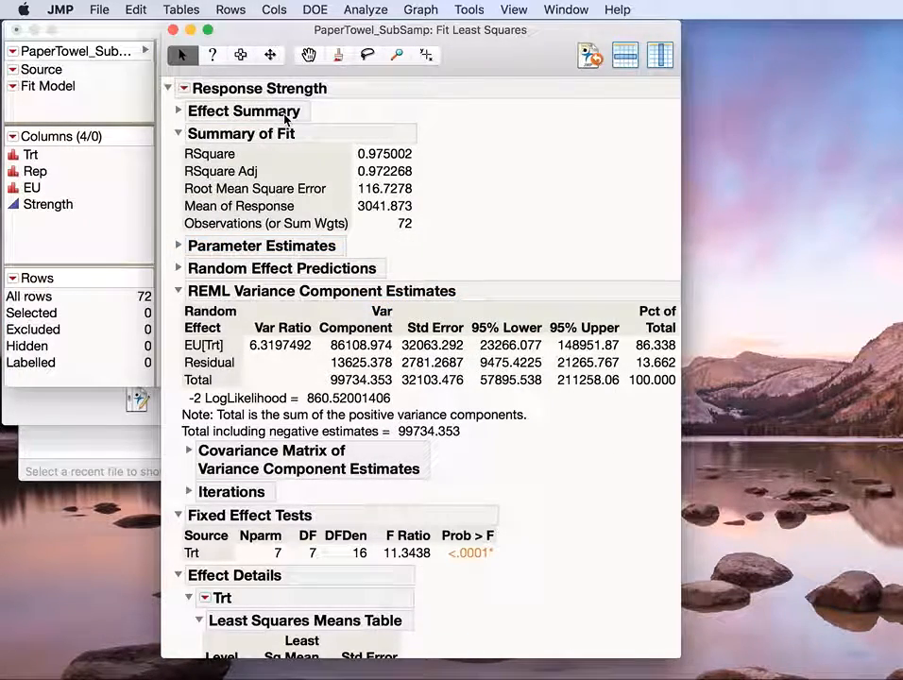
pyautogui.click(174, 30)
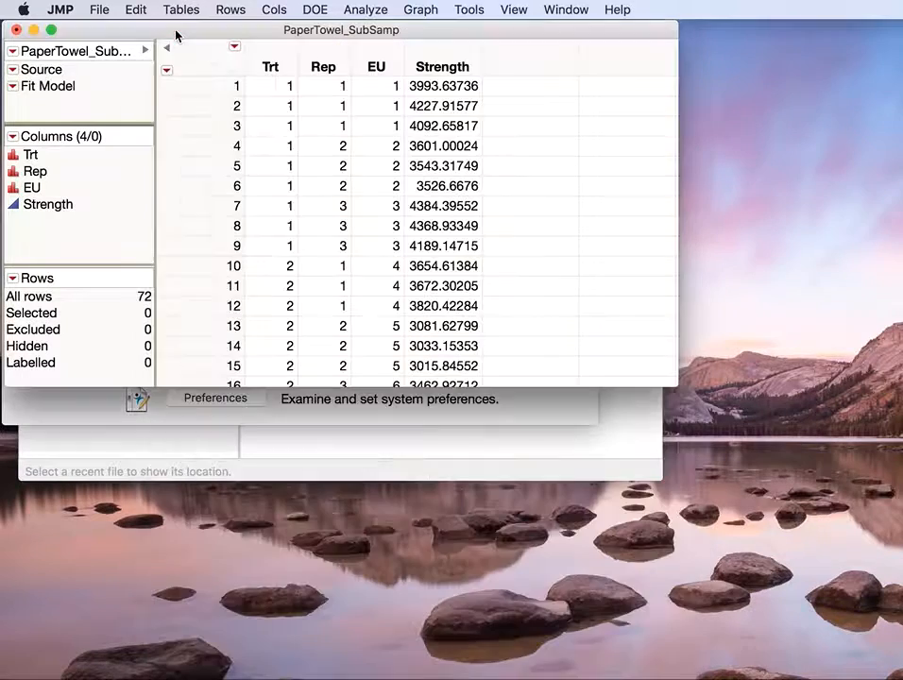
# Rename the saved Fit Model script in the data table as REML Analysis
pyautogui.doubleClick(52, 90)
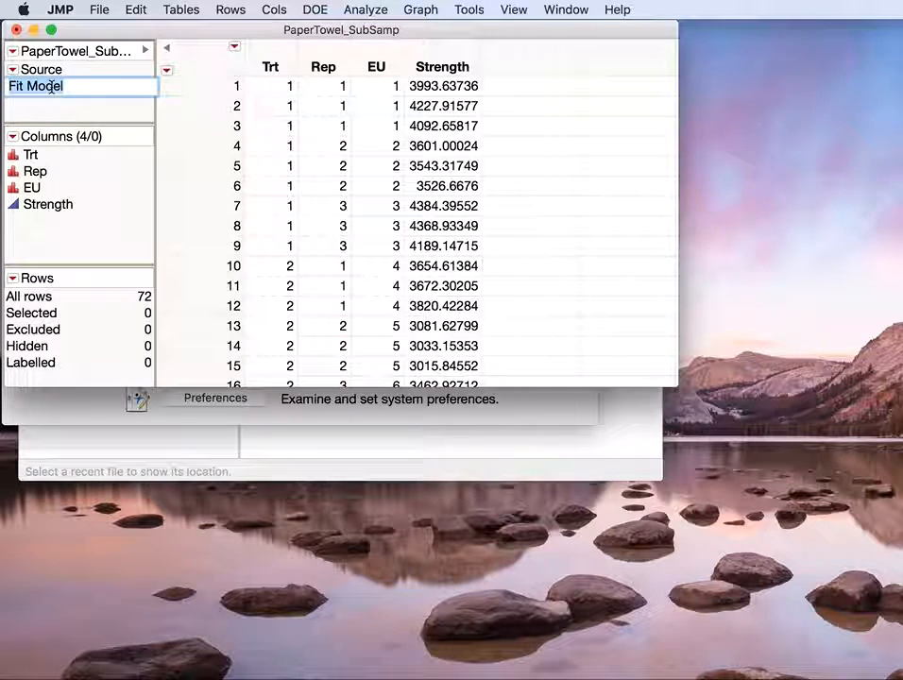
pyautogui.write('REML')
pyautogui.write('Analysis')
pyautogui.press('Return')
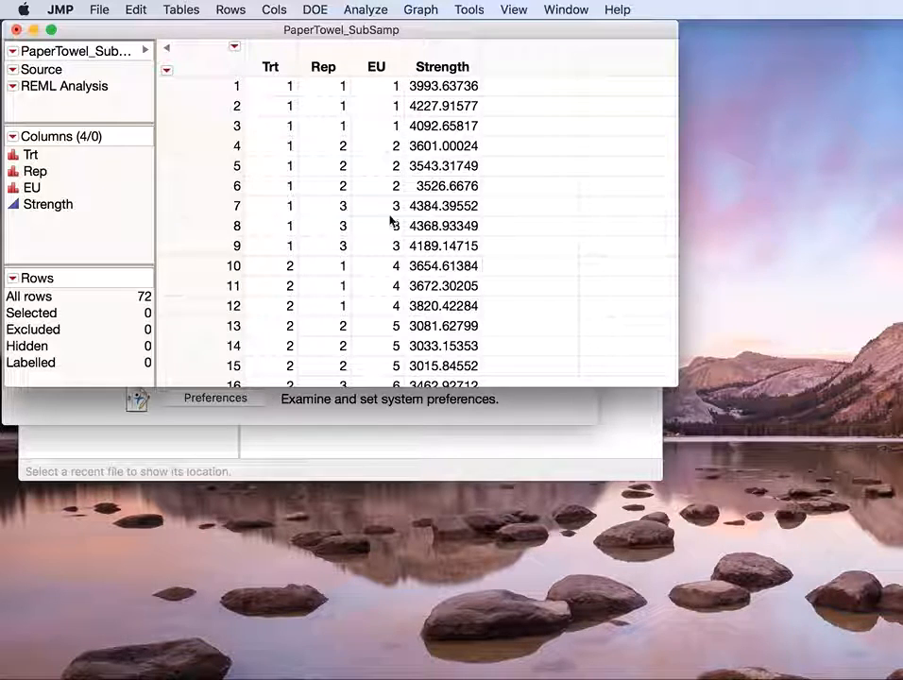
# Start a Tabulate summary with Trt as the row grouping and EU nested beside it
pyautogui.click(379, 11)
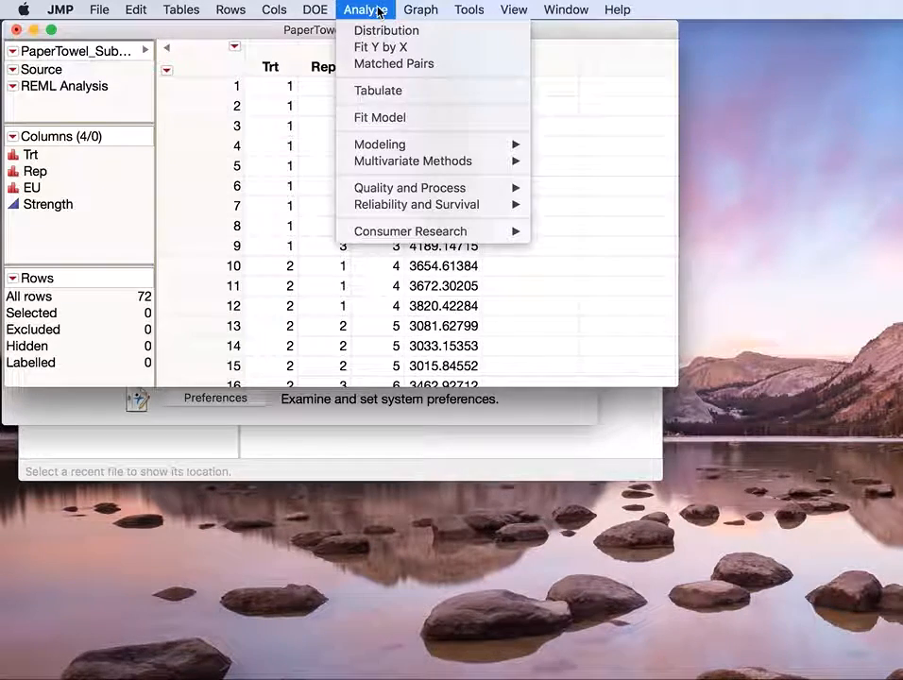
pyautogui.click(381, 91)
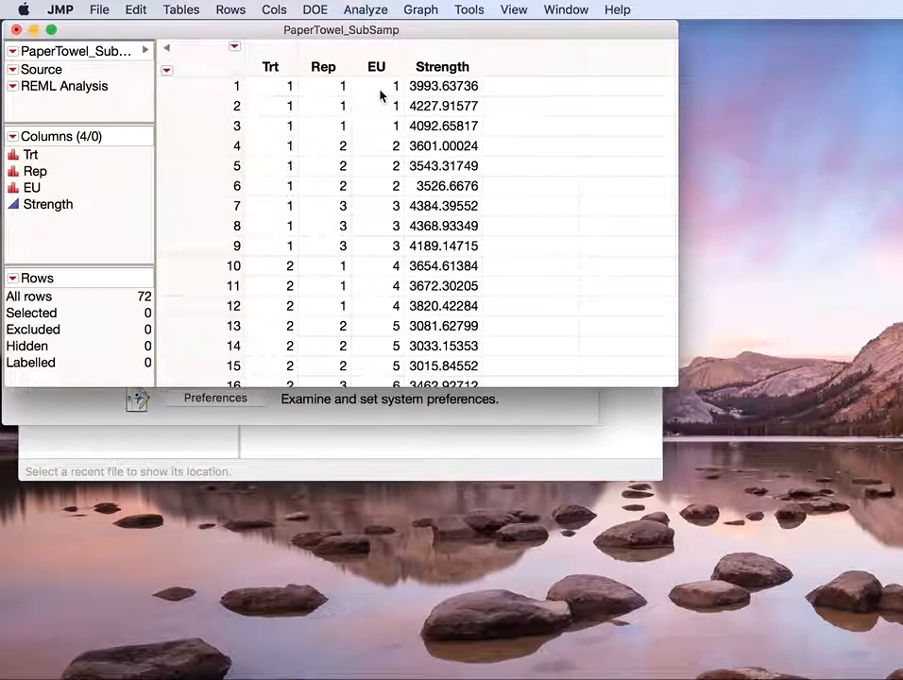
pyautogui.moveTo(480, 98); pyautogui.dragTo(475, 69)
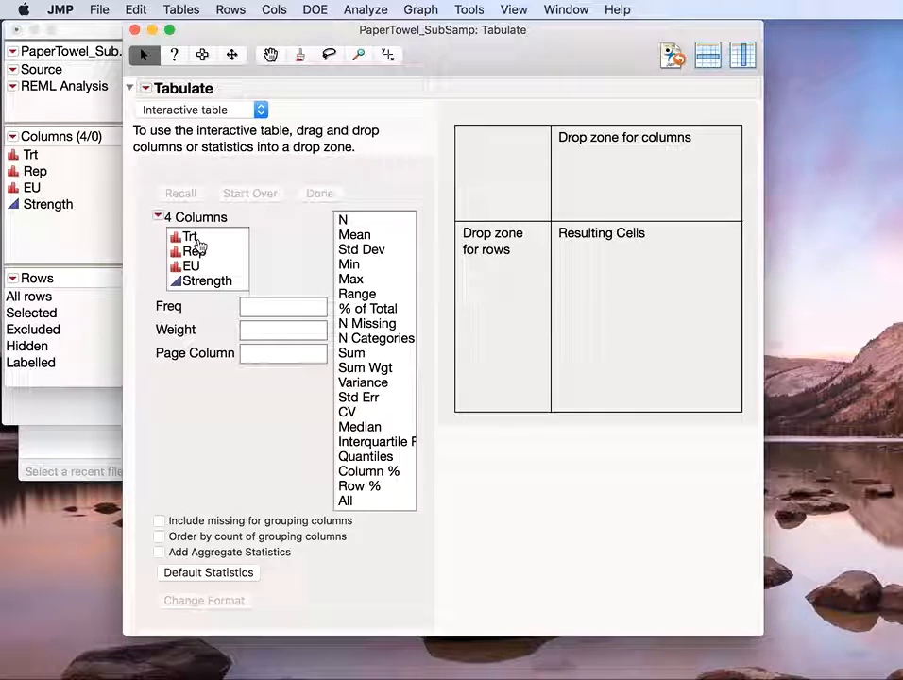
pyautogui.click(197, 240)
pyautogui.moveTo(198, 239); pyautogui.dragTo(487, 322)
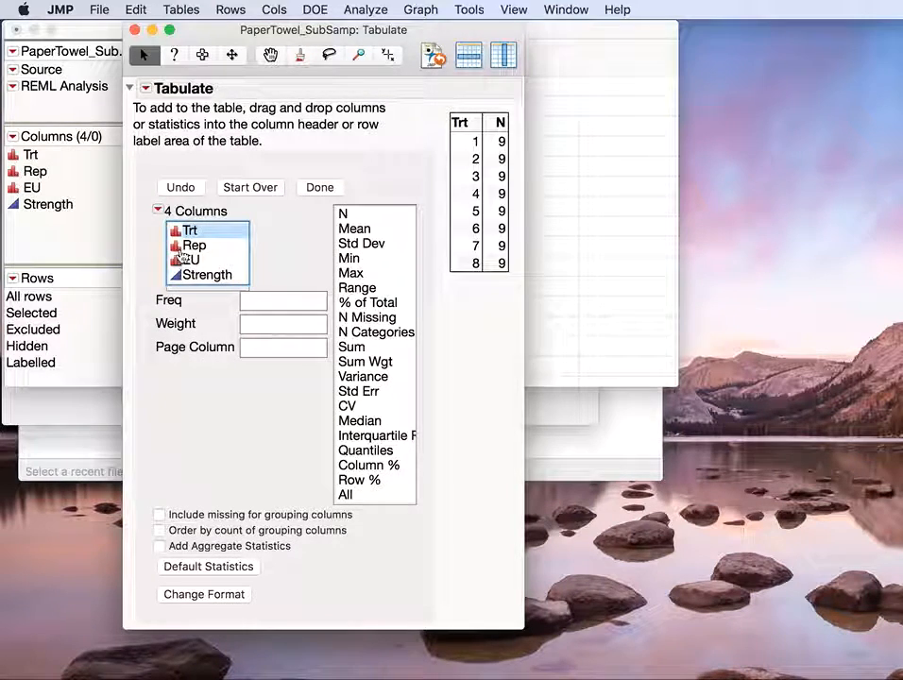
pyautogui.click(196, 261)
pyautogui.moveTo(196, 259); pyautogui.dragTo(480, 117)
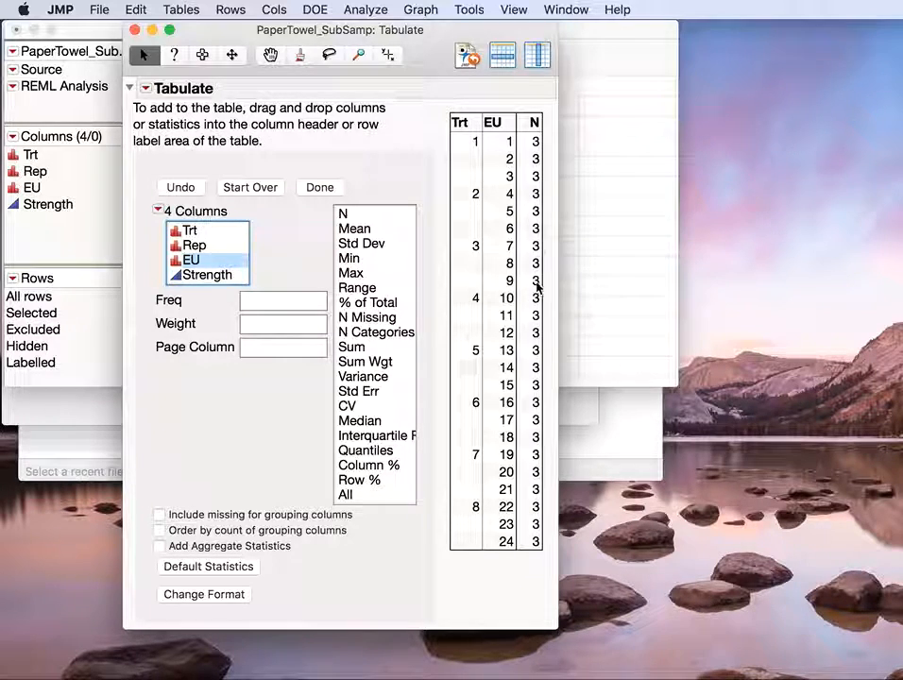
# Add Strength to the summary table with Mean as its statistic and finish the table
pyautogui.click(227, 276)
pyautogui.moveTo(215, 281); pyautogui.dragTo(536, 162)
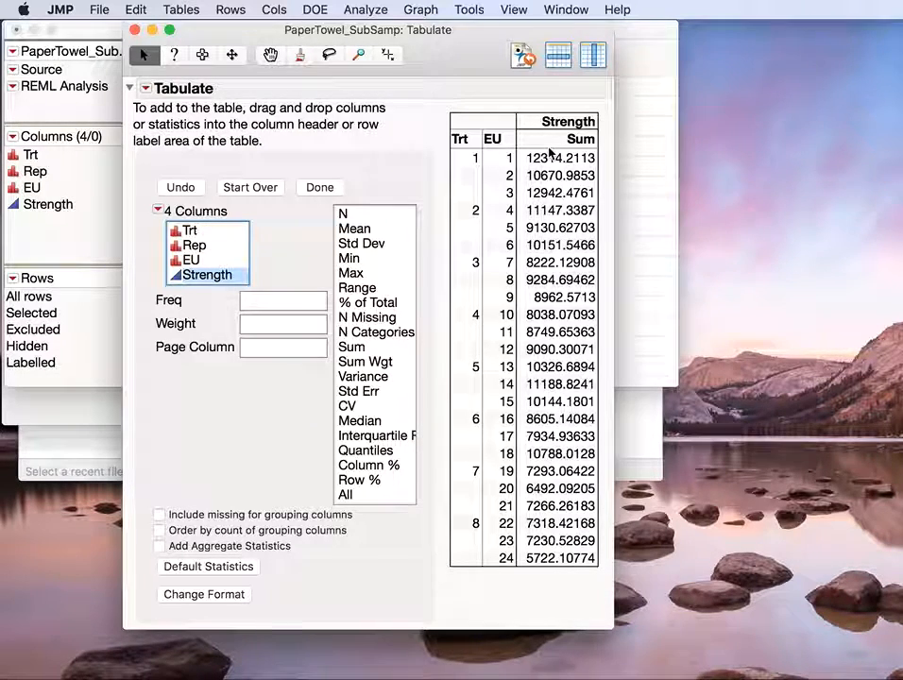
pyautogui.moveTo(354, 231); pyautogui.dragTo(557, 146)
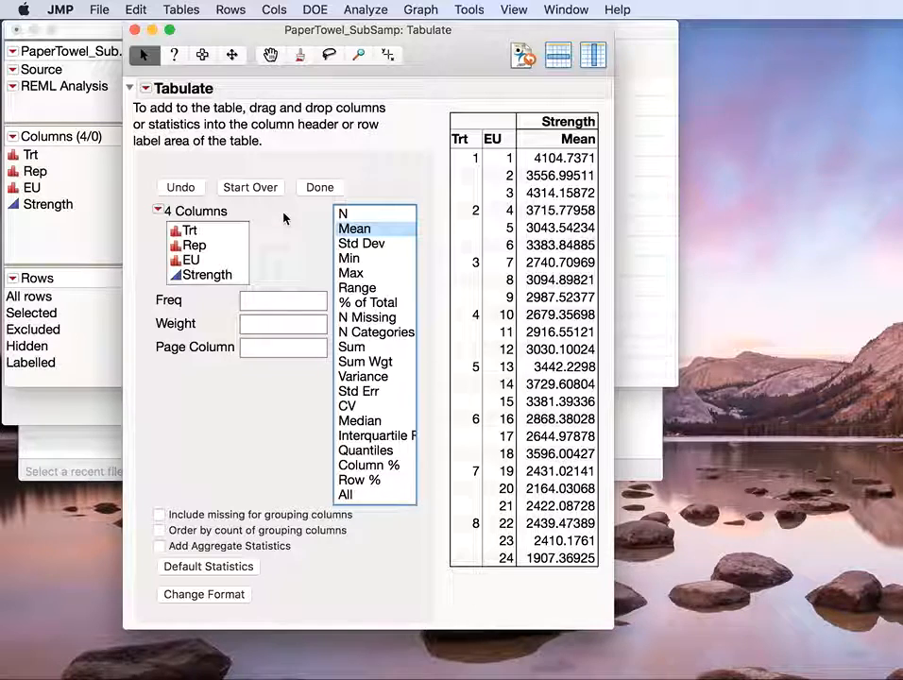
pyautogui.click(321, 188)
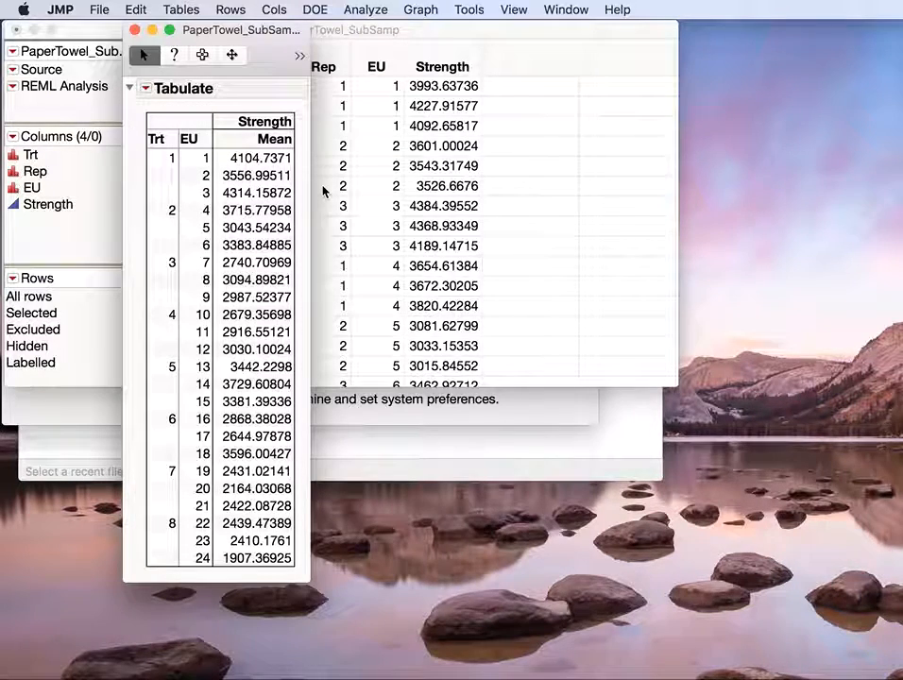
# Turn the tabulated EU means into a data table, close the Tabulate report, and place the new table beside the original
pyautogui.click(146, 90)
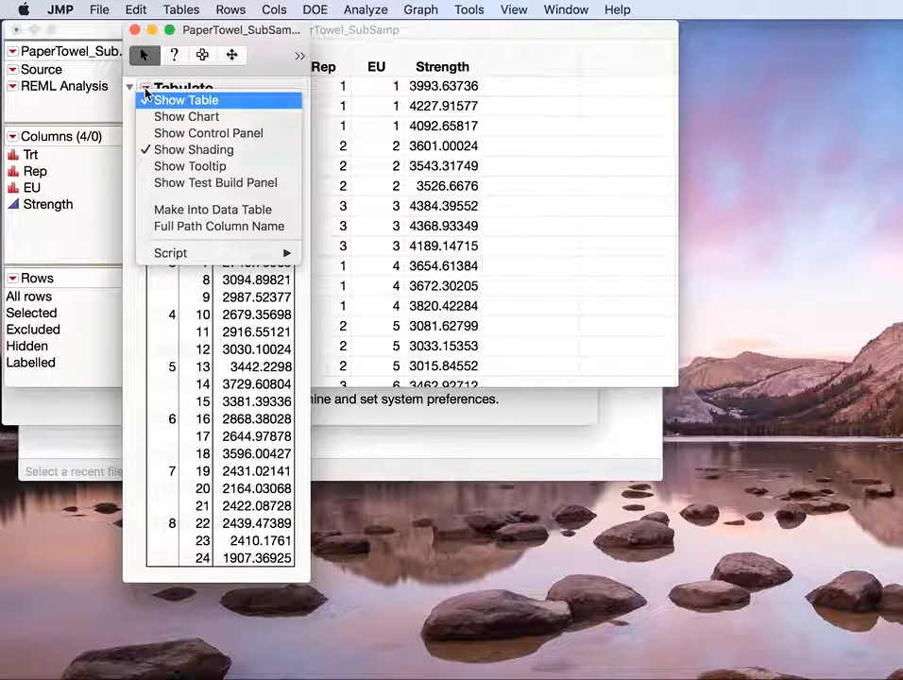
pyautogui.click(177, 209)
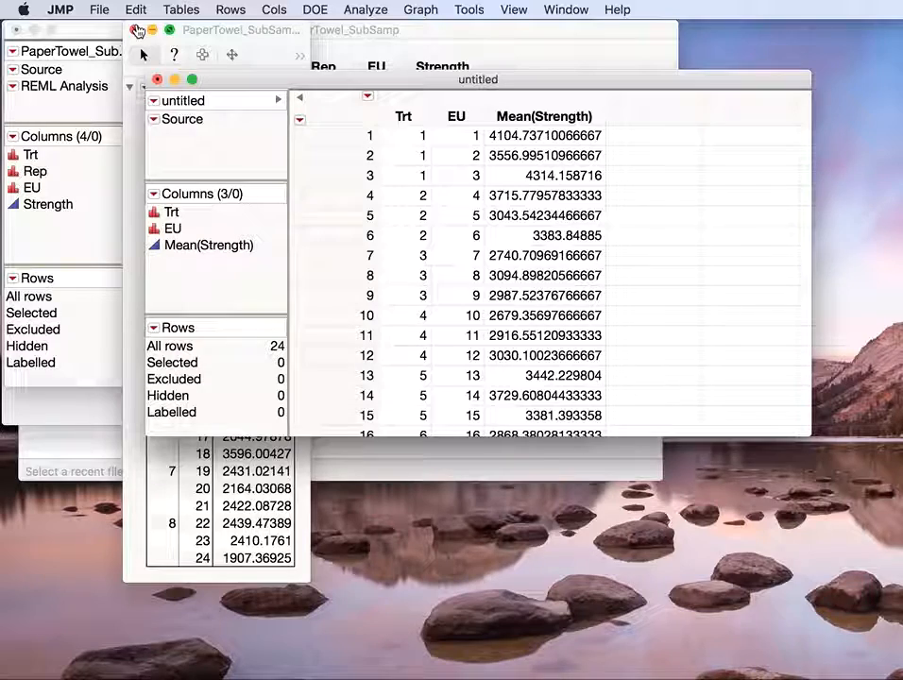
pyautogui.click(137, 30)
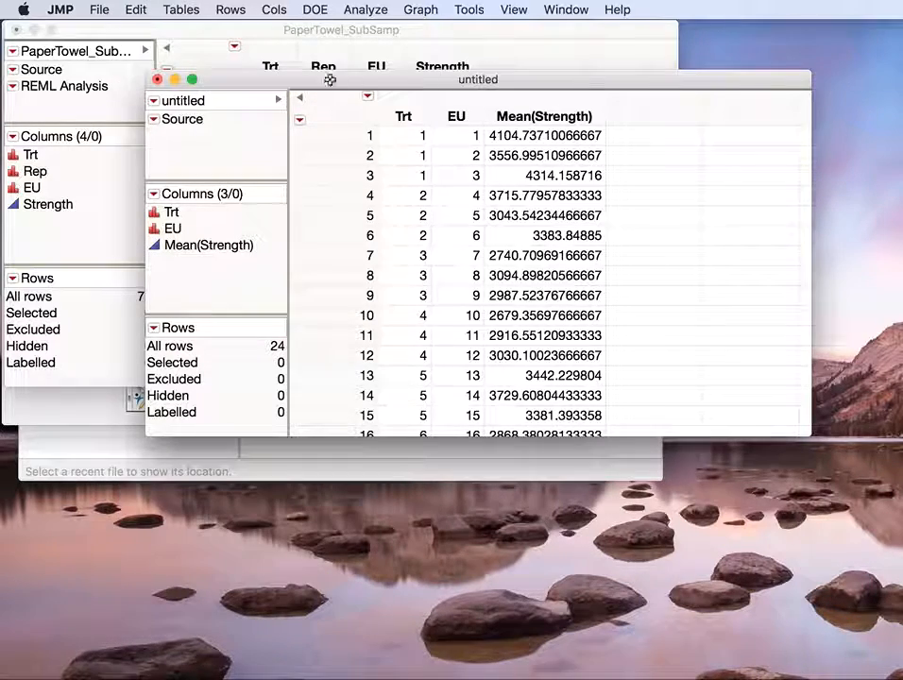
pyautogui.click(406, 83)
pyautogui.moveTo(407, 84); pyautogui.dragTo(456, 16)
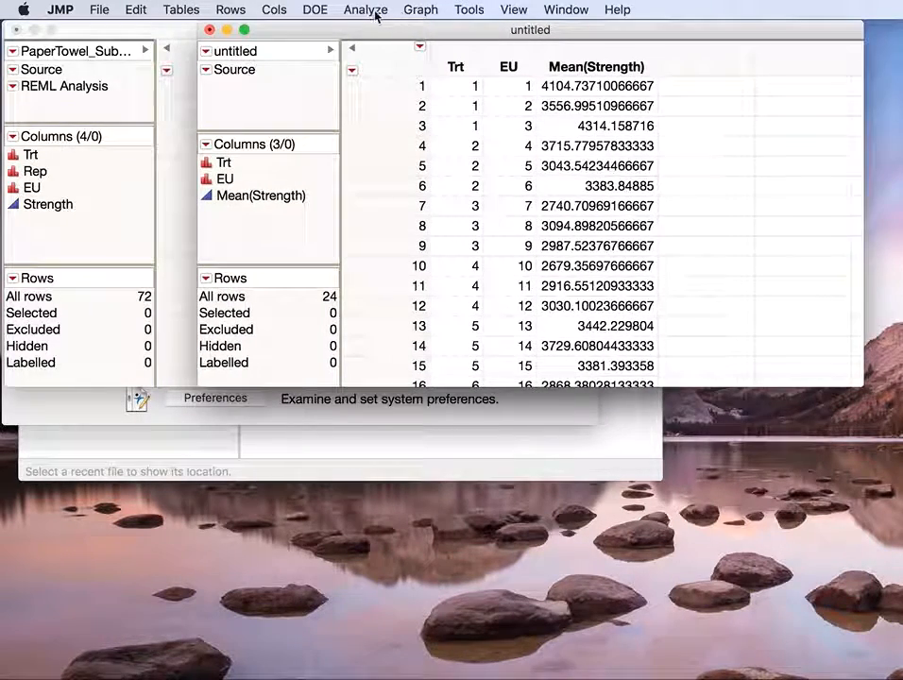
# Start a Fit Model on the means table with Mean(Strength) as the response and Trt as the model effect
pyautogui.click(358, 11)
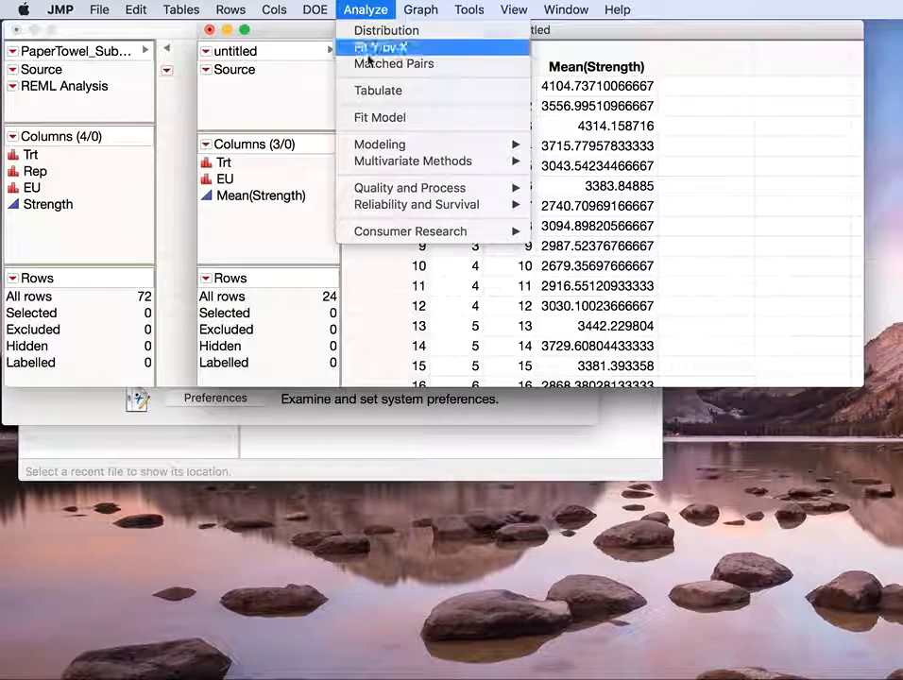
pyautogui.click(394, 122)
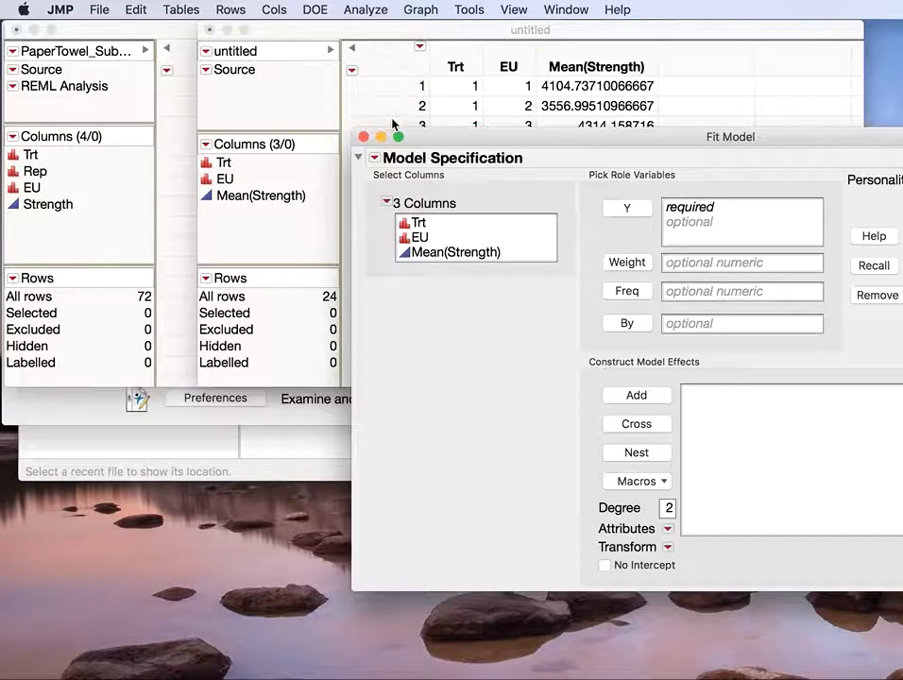
pyautogui.moveTo(530, 139); pyautogui.dragTo(260, 72)
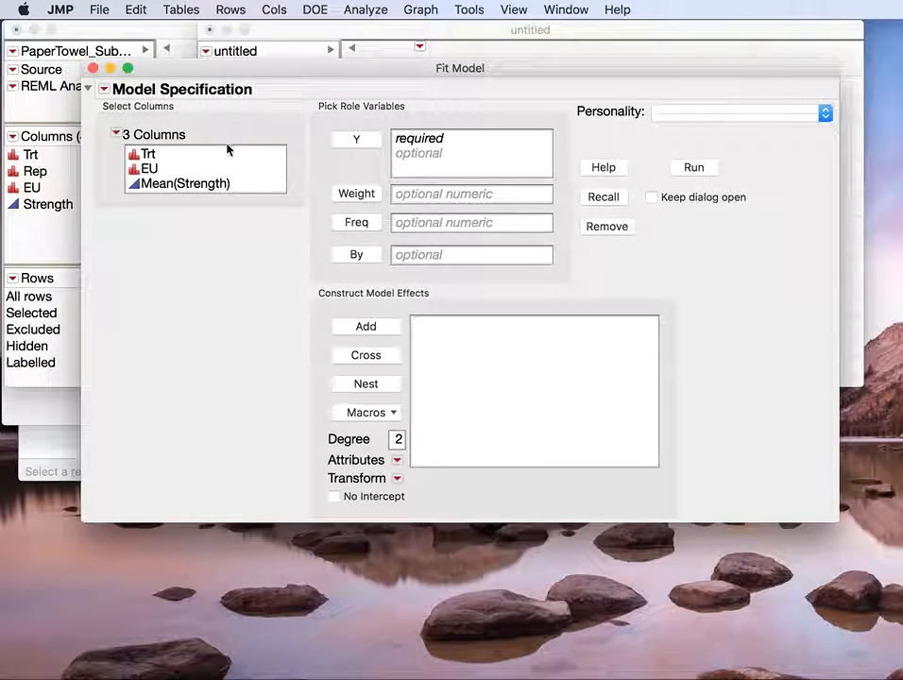
pyautogui.click(213, 183)
pyautogui.click(349, 142)
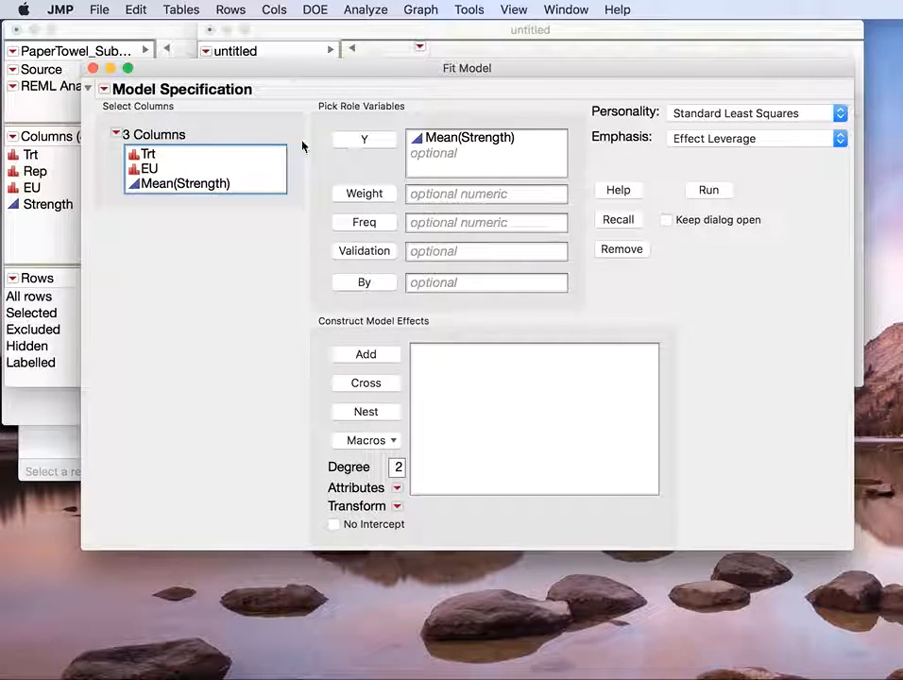
pyautogui.click(162, 155)
pyautogui.click(371, 355)
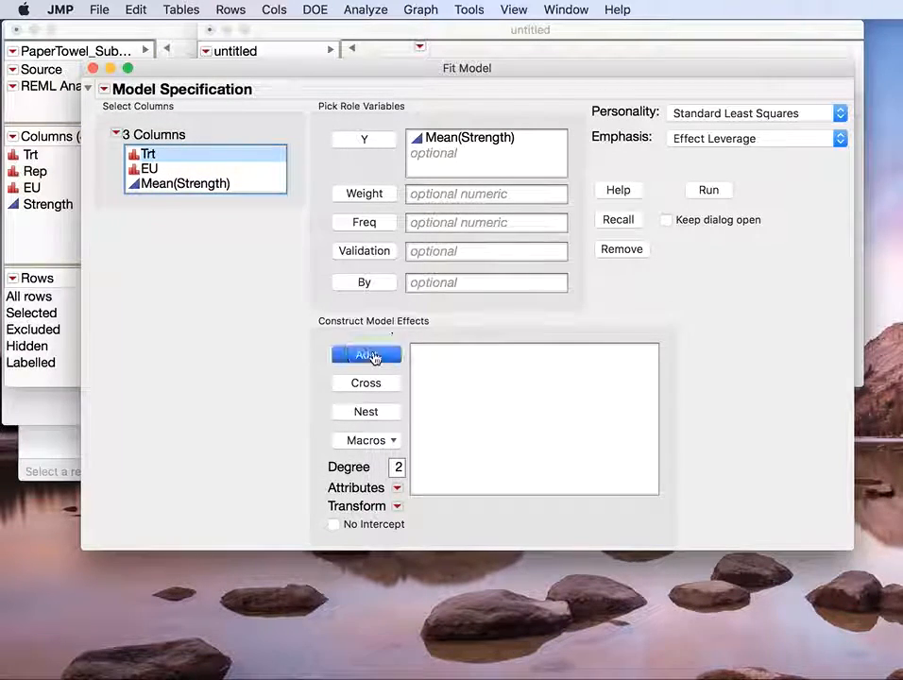
# Set the emphasis to Minimal Report, run the means model, and move its report clear of the data tables
pyautogui.click(770, 140)
pyautogui.click(766, 171)
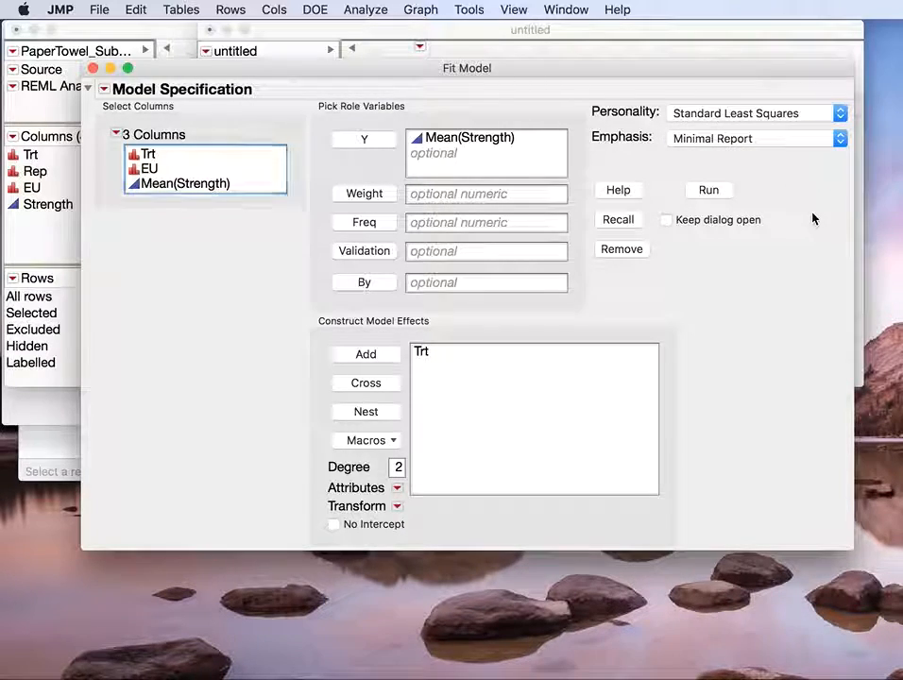
pyautogui.click(713, 192)
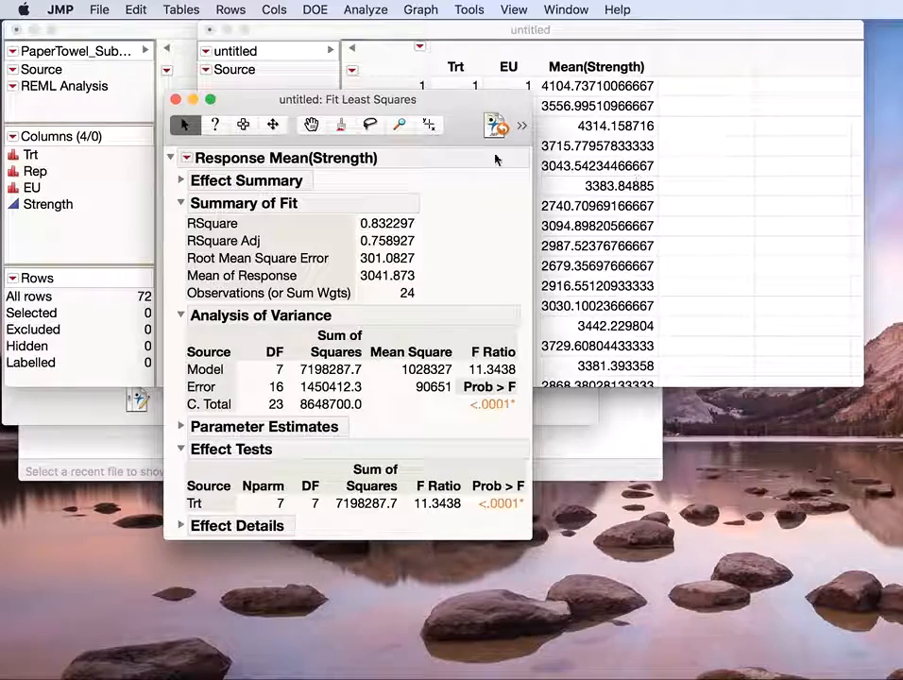
pyautogui.moveTo(439, 101); pyautogui.dragTo(794, 27)
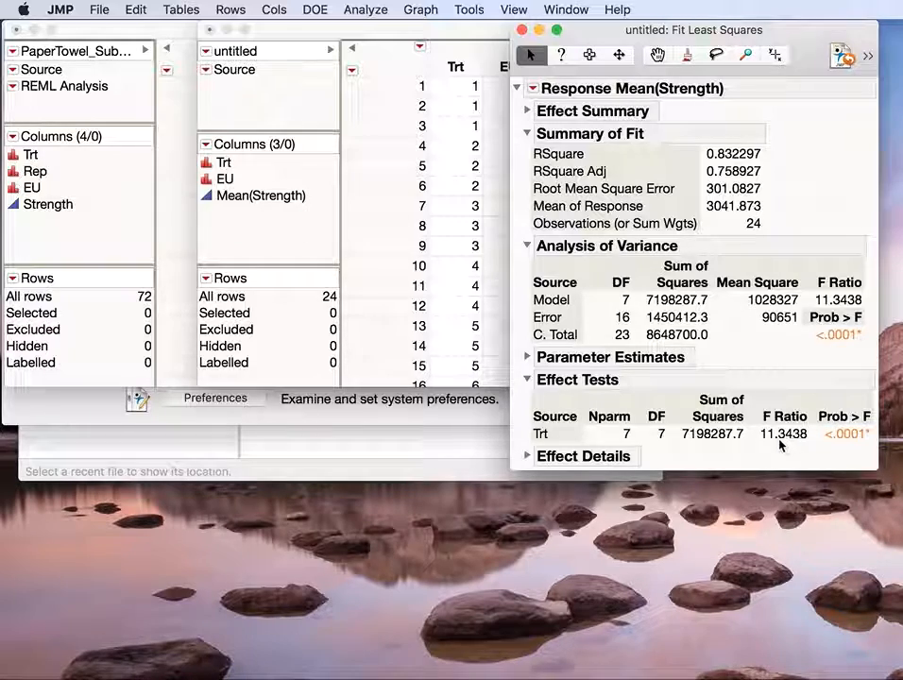
# Run the saved REML Analysis script from the original table and arrange its report alongside the Mean(Strength) report
pyautogui.click(15, 88)
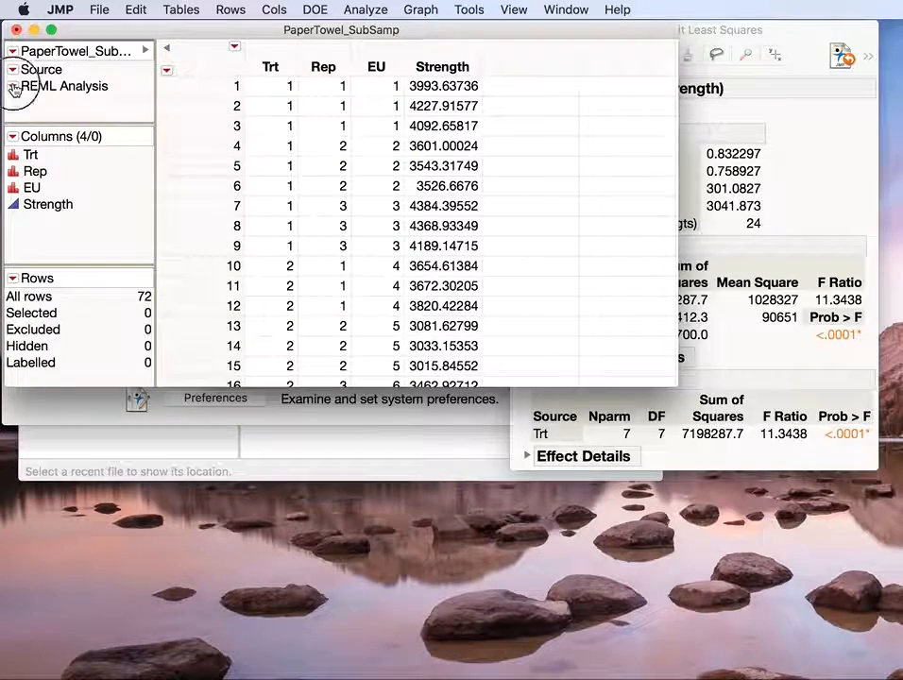
pyautogui.click(15, 89)
pyautogui.click(57, 91)
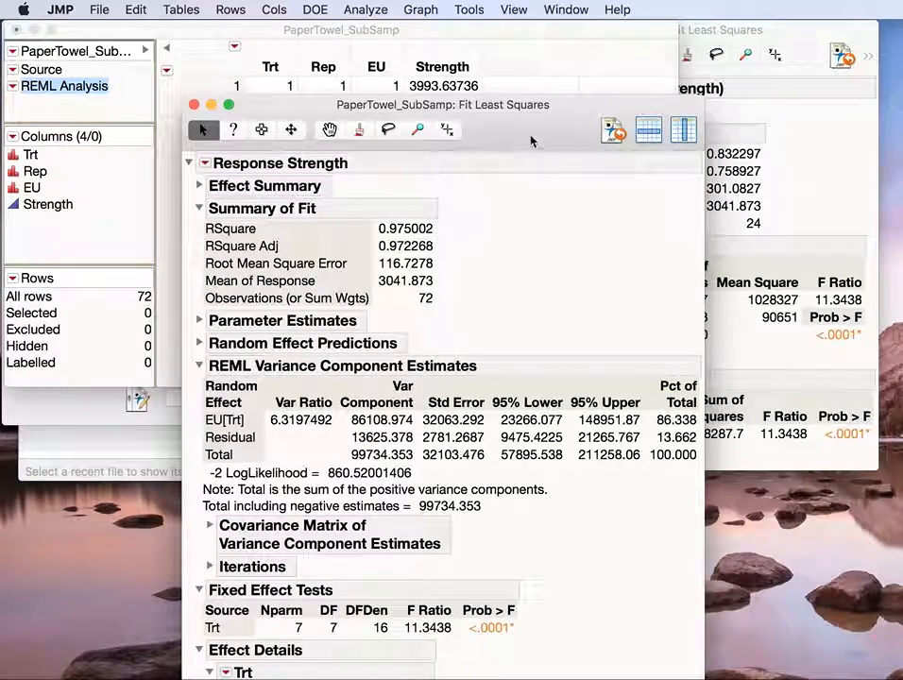
pyautogui.moveTo(531, 141); pyautogui.dragTo(405, 41)
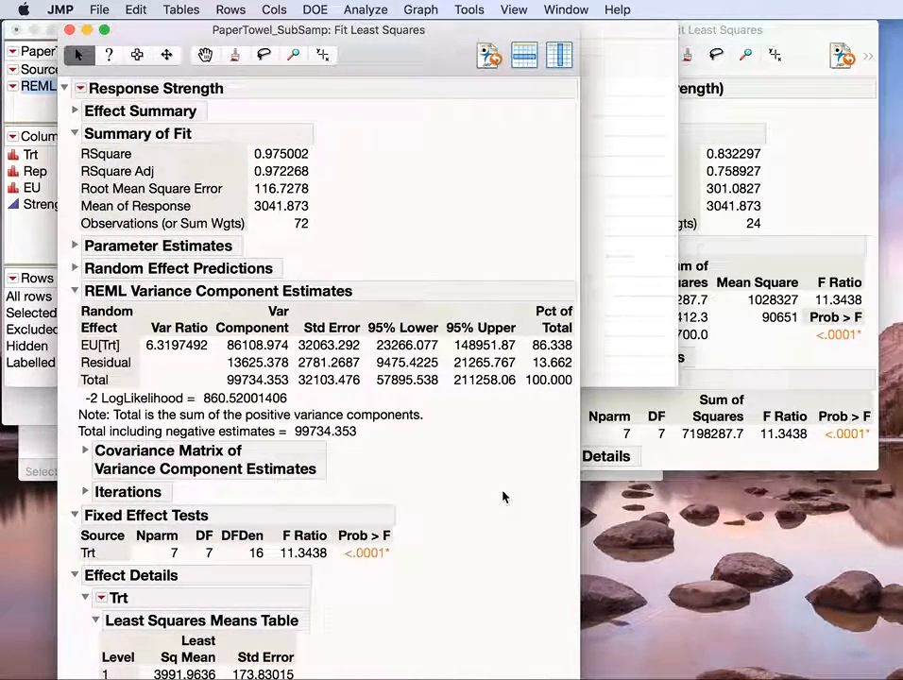
pyautogui.moveTo(578, 678); pyautogui.dragTo(560, 655)
pyautogui.click(773, 456)
pyautogui.moveTo(802, 38); pyautogui.dragTo(732, 145)
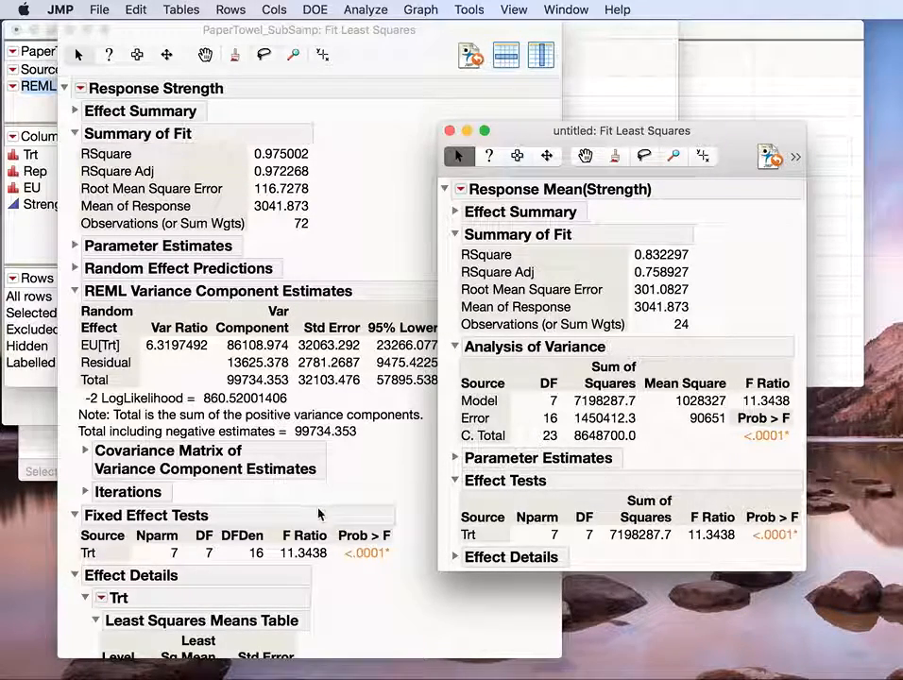
# Relaunch the Strength analysis with the method set to EMS (Traditional), run it, and fit its report window on screen
pyautogui.click(81, 90)
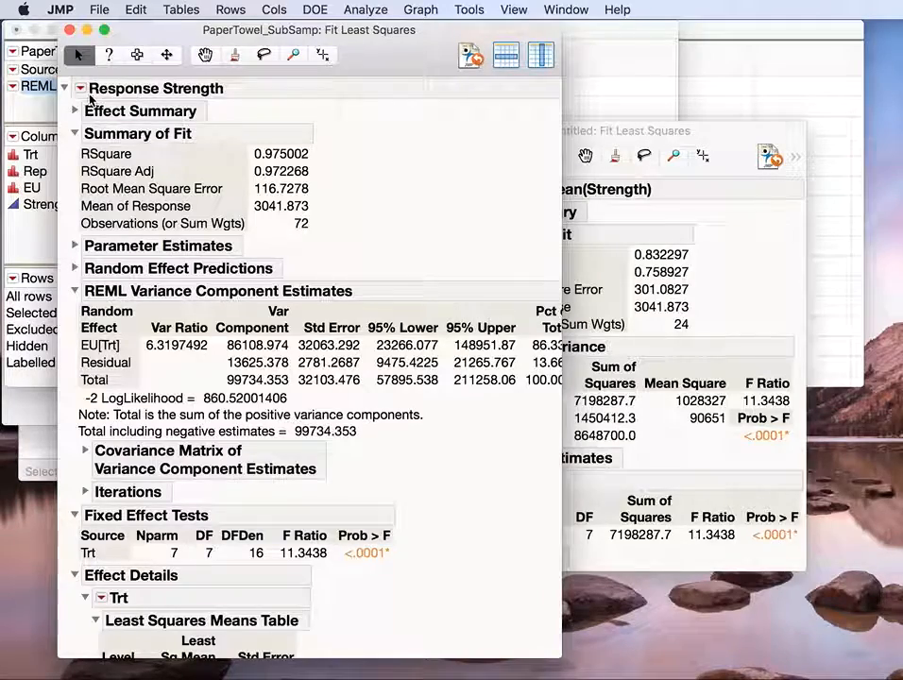
pyautogui.click(81, 88)
pyautogui.click(117, 209)
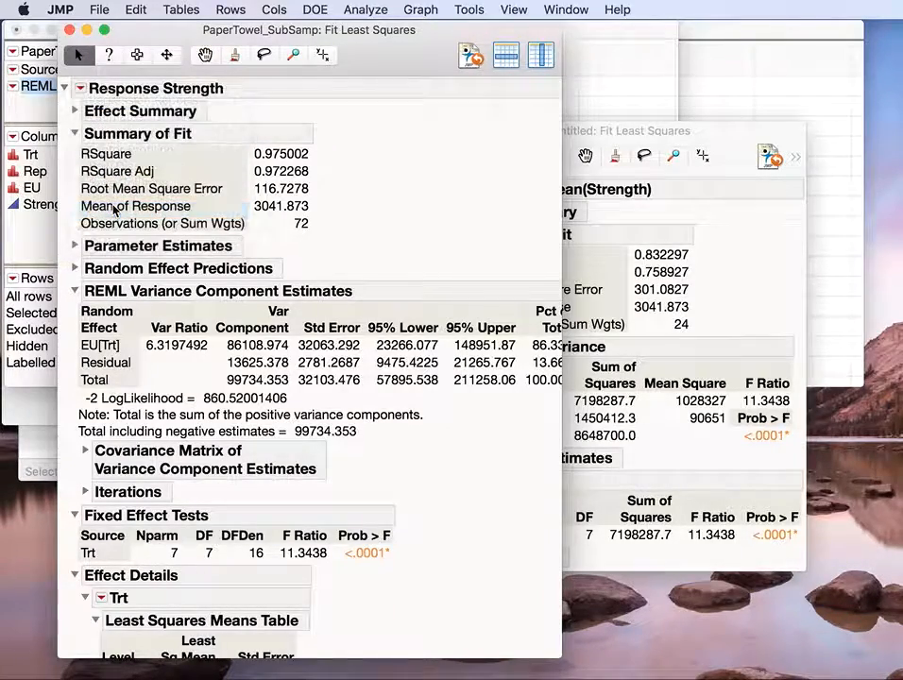
pyautogui.click(839, 274)
pyautogui.click(827, 288)
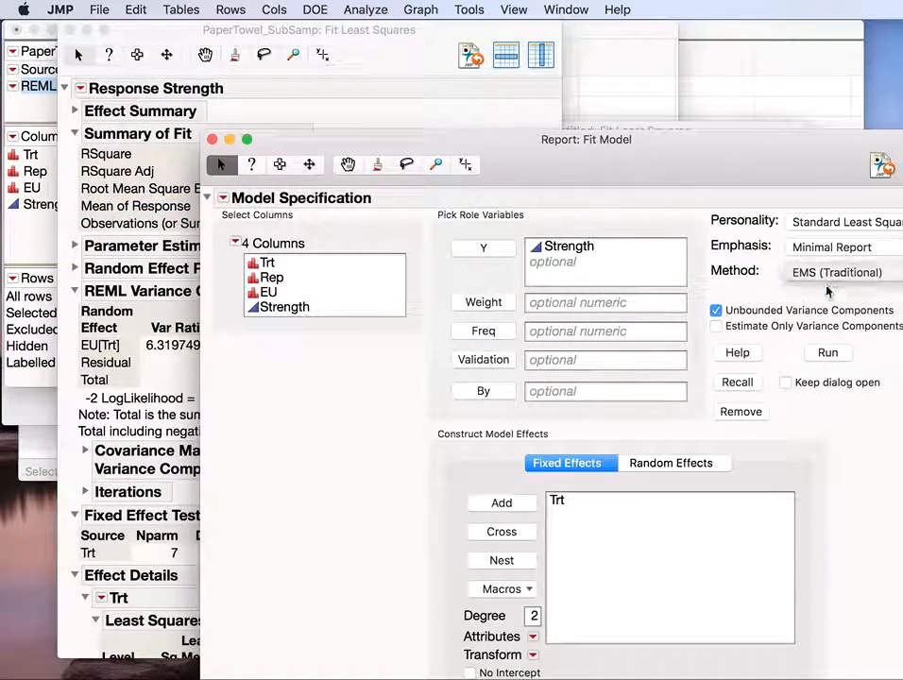
pyautogui.click(828, 322)
pyautogui.moveTo(488, 67); pyautogui.dragTo(293, 48)
pyautogui.moveTo(452, 675); pyautogui.dragTo(454, 641)
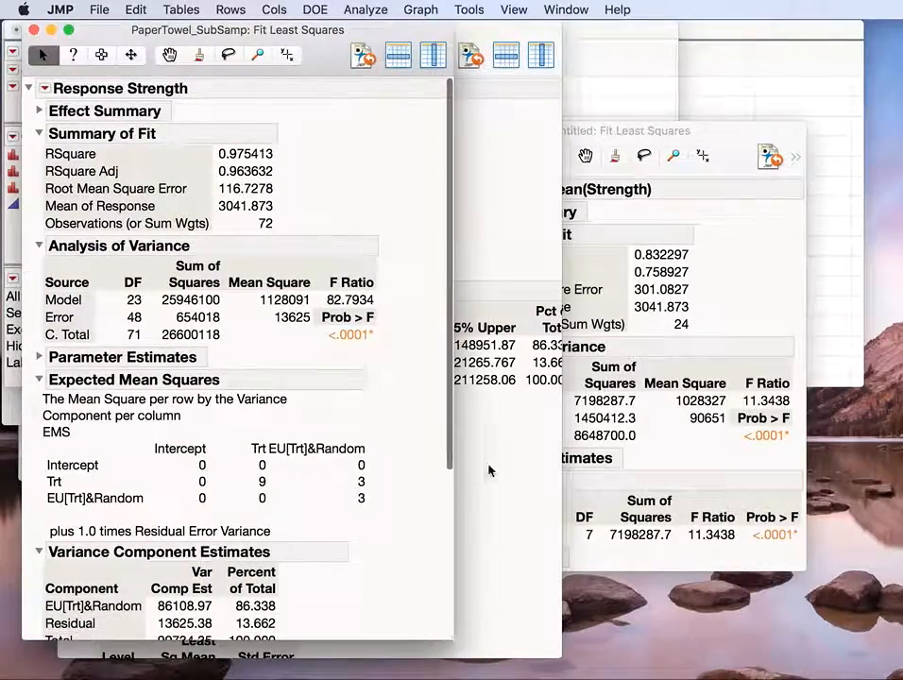
# Collapse the Analysis of Variance, Expected Mean Squares and Variance Component Estimates sections of the EMS report
pyautogui.click(684, 452)
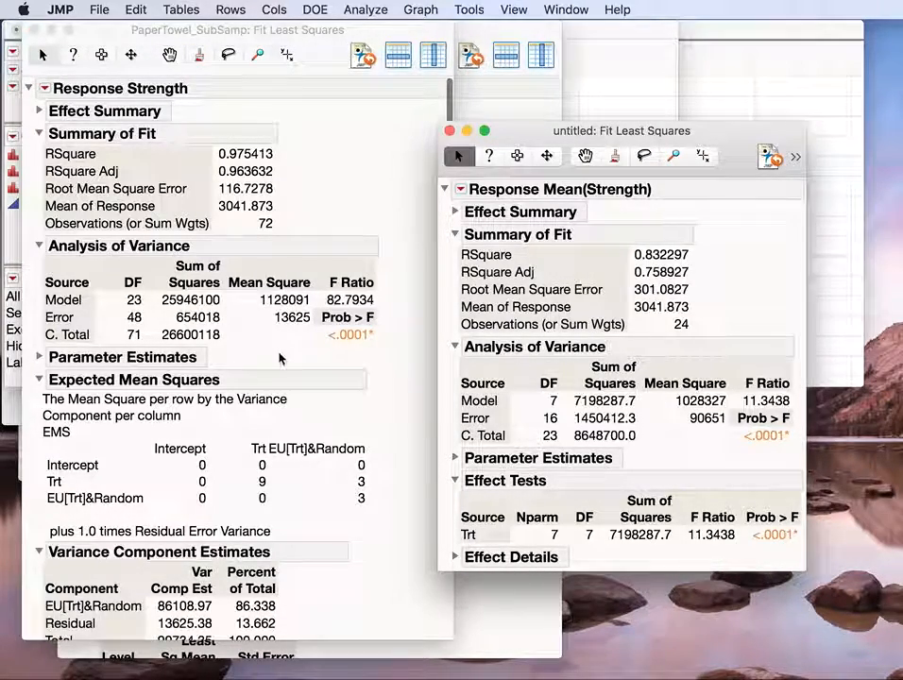
pyautogui.click(36, 243)
pyautogui.click(38, 246)
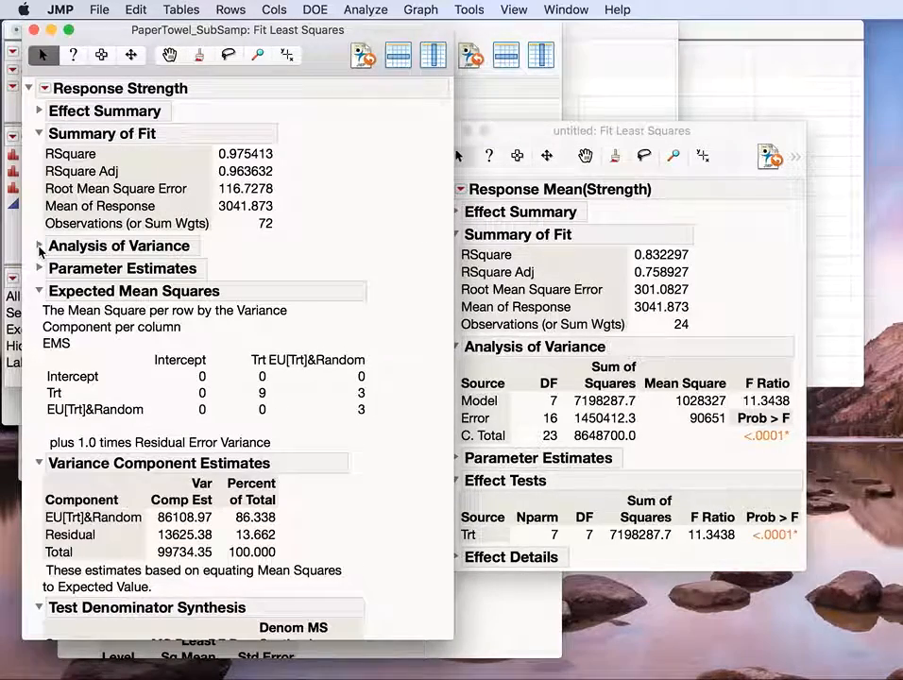
pyautogui.click(38, 292)
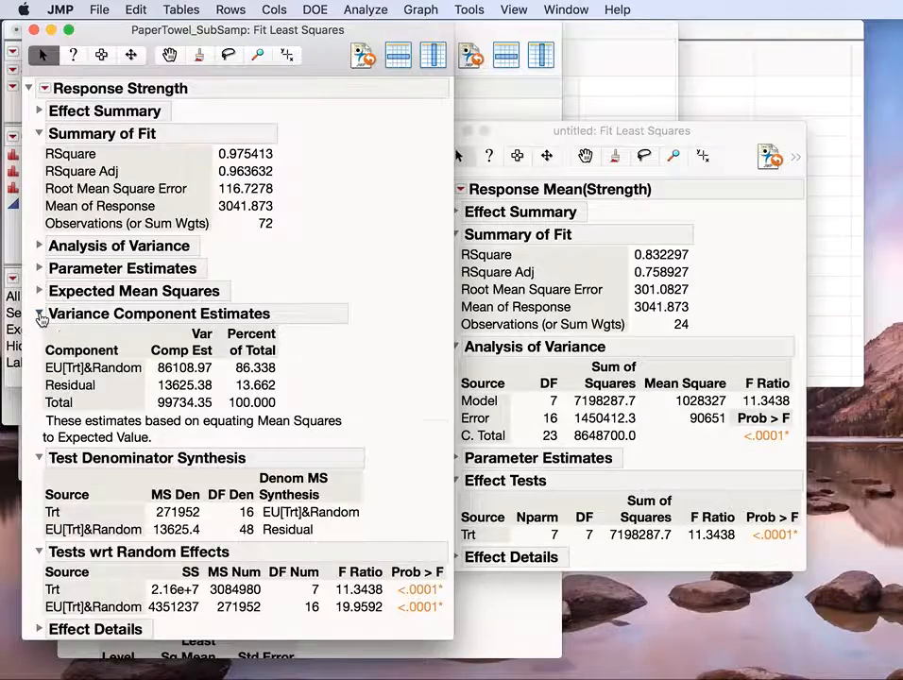
pyautogui.click(39, 315)
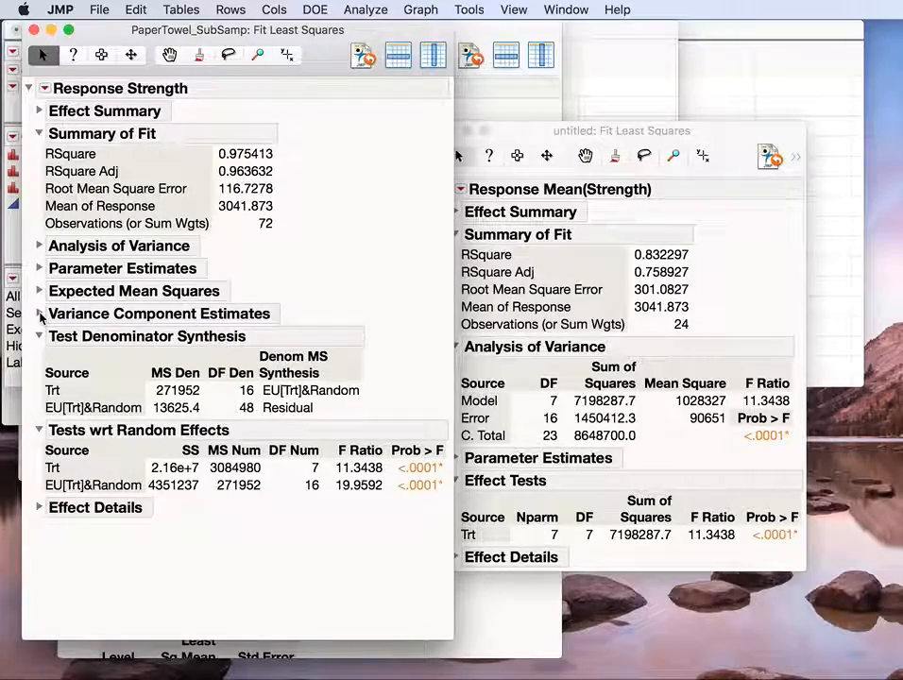
# Align the Mean(Strength) report beside the EMS report and compare the F Ratio for Trt in both
pyautogui.click(756, 313)
pyautogui.moveTo(728, 136); pyautogui.dragTo(742, 9)
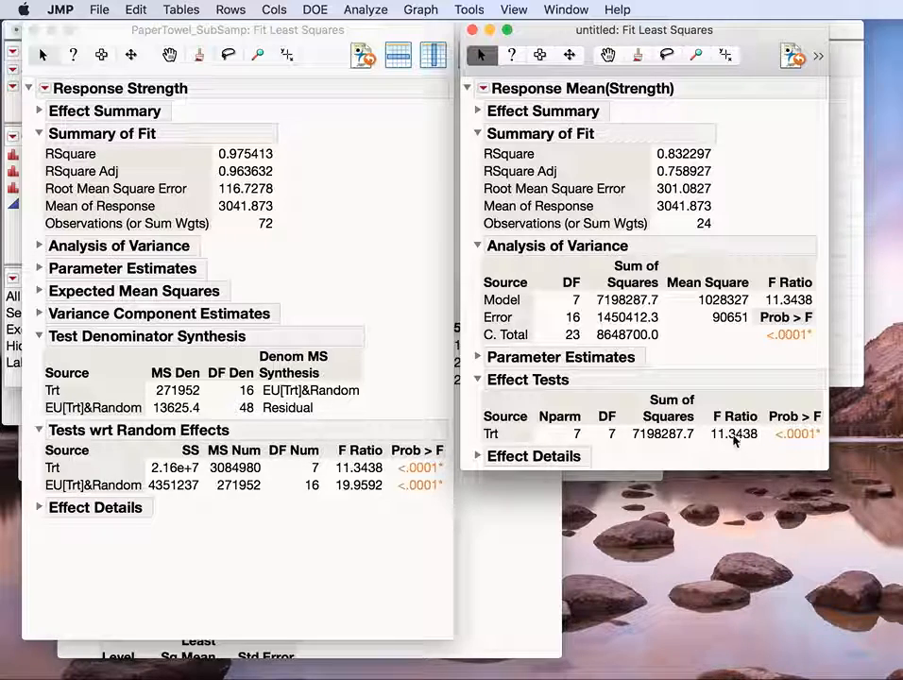
pyautogui.moveTo(734, 440)
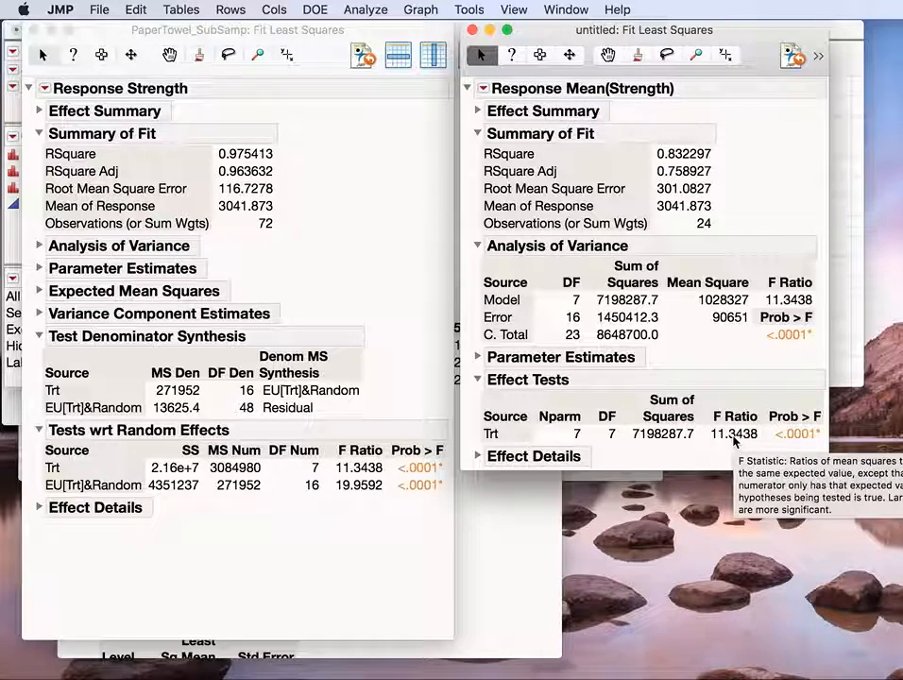